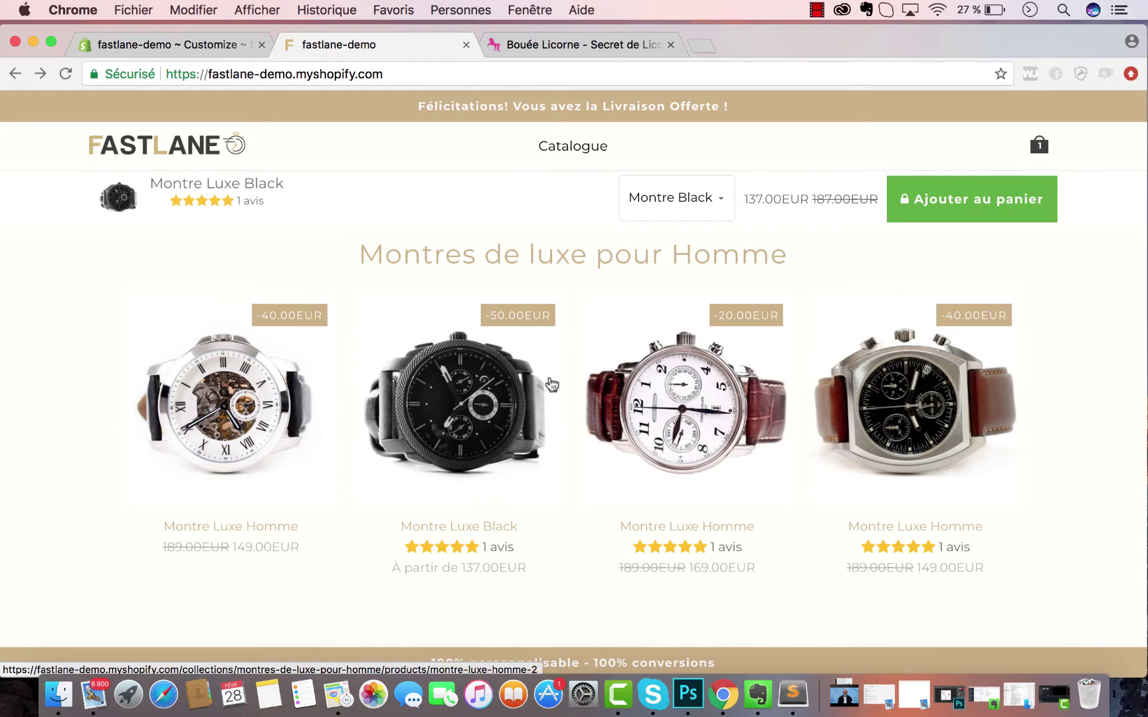
- Look over the Montres de luxe pour Homme product grid on the storefront home page
scroll(890, 427, down, 3)
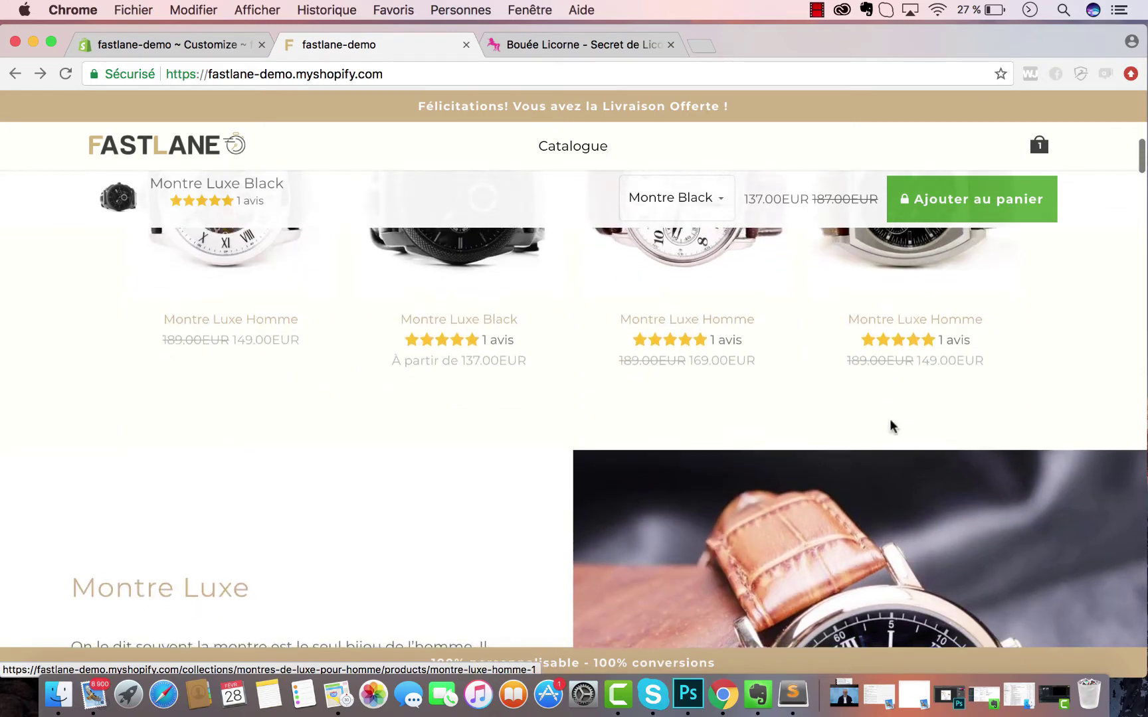
scroll(890, 427, up, 3)
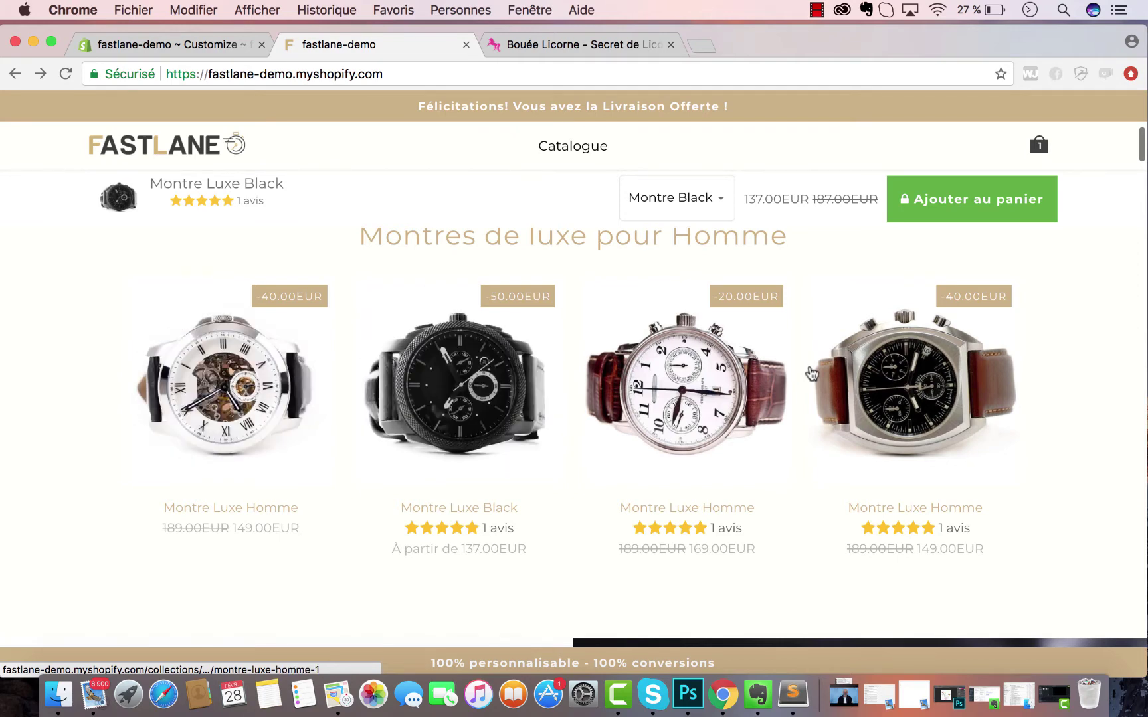
scroll(832, 463, down, 3)
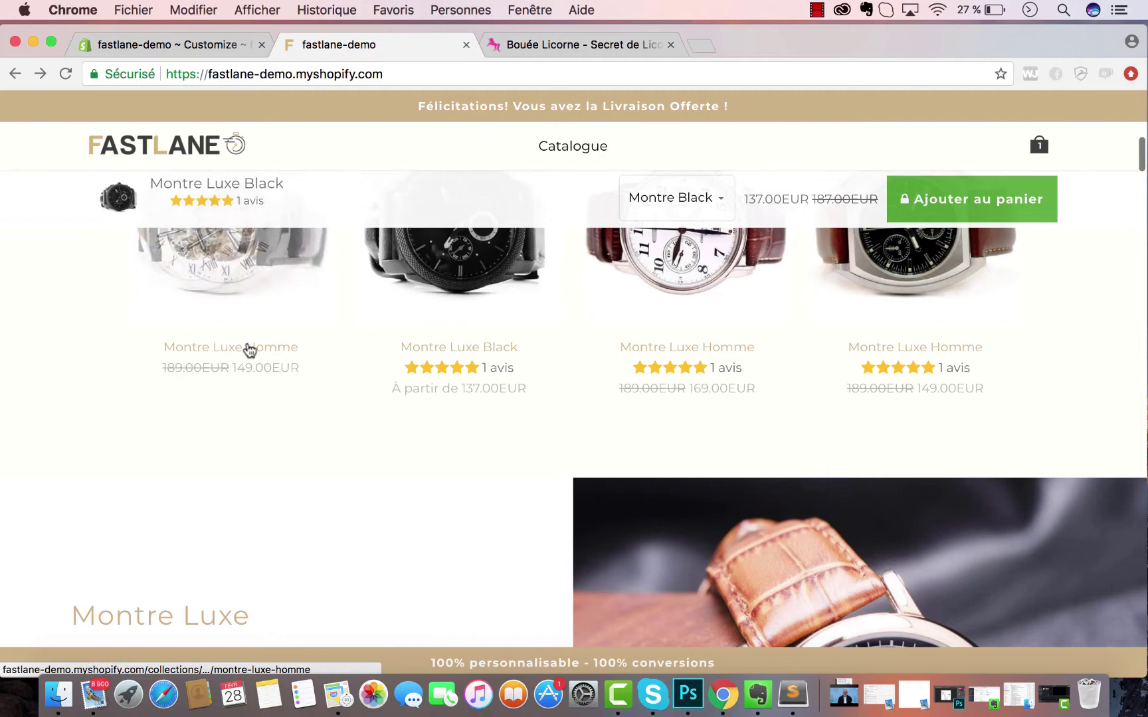
scroll(564, 376, up, 10)
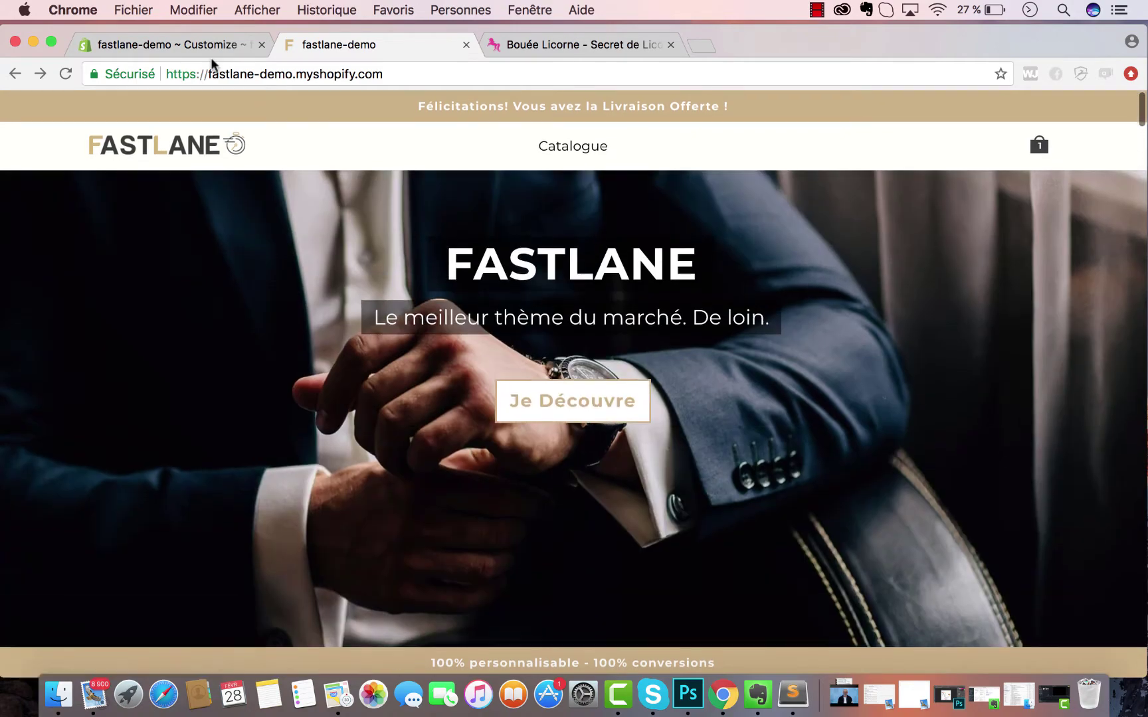
- Switch to the theme editor and open the settings of the first featured products section on the home page
click(208, 56)
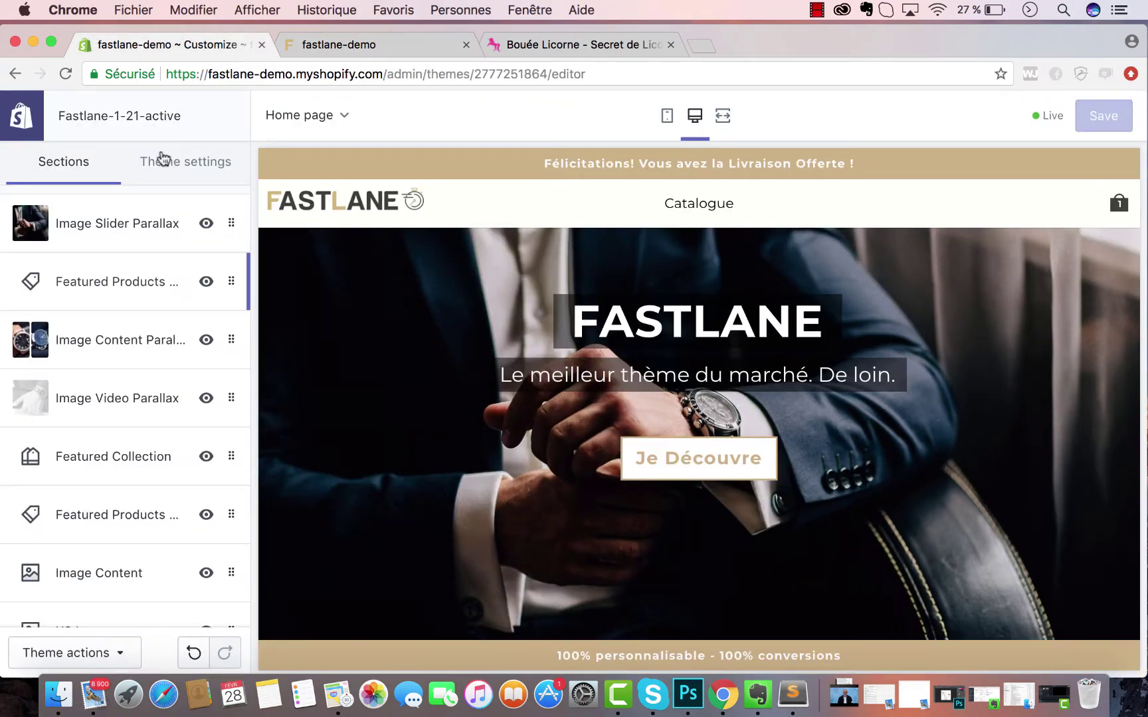
click(134, 282)
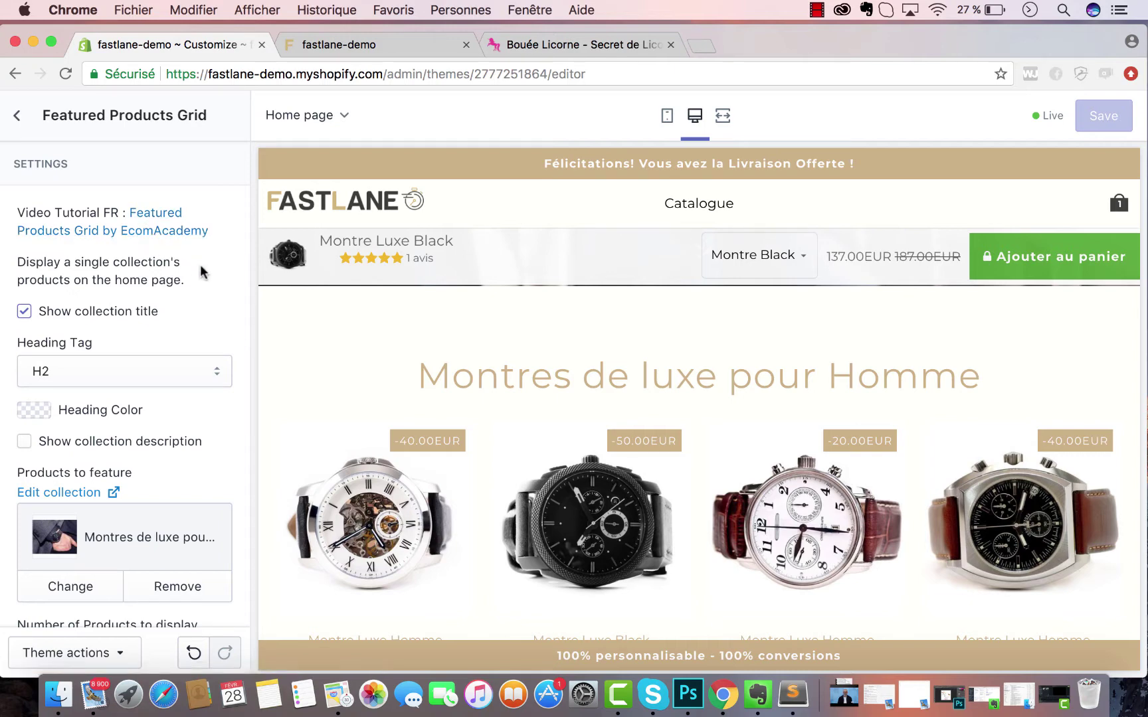
scroll(201, 272, down, 3)
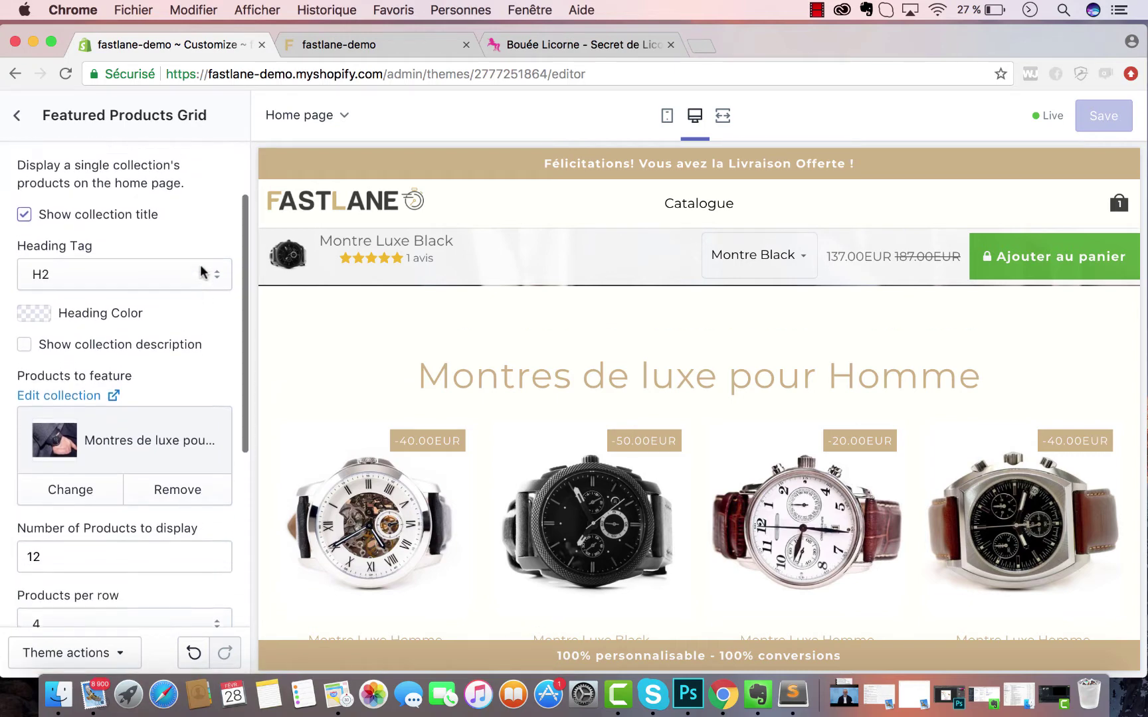
- Turn off the collection title in the Featured Products Grid section and turn it back on
scroll(201, 267, up, 2)
double_click(26, 267)
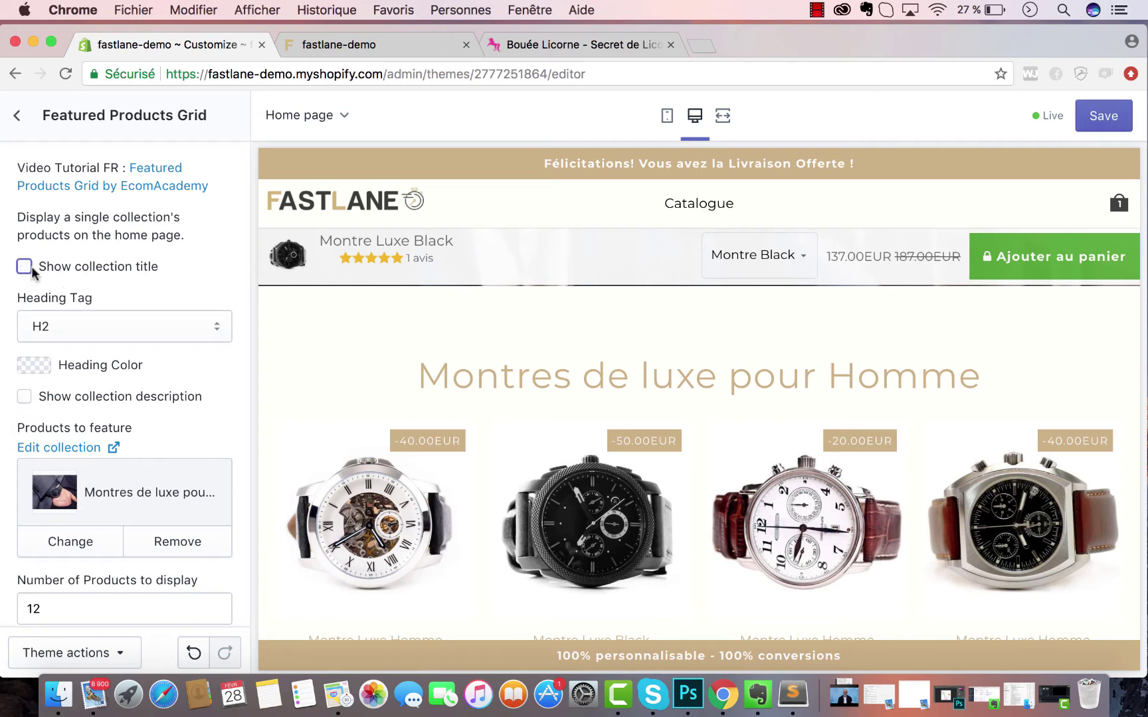
click(31, 266)
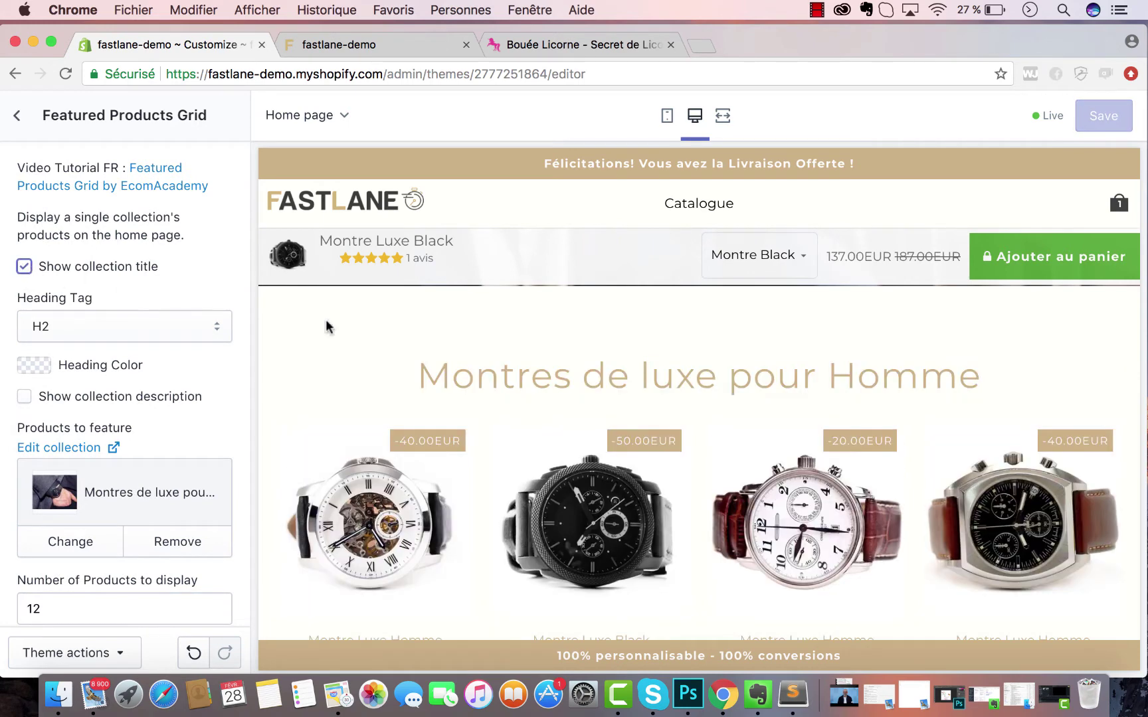
- Examine the heading tag options for the collection title and view the product grid in the page preview
click(134, 326)
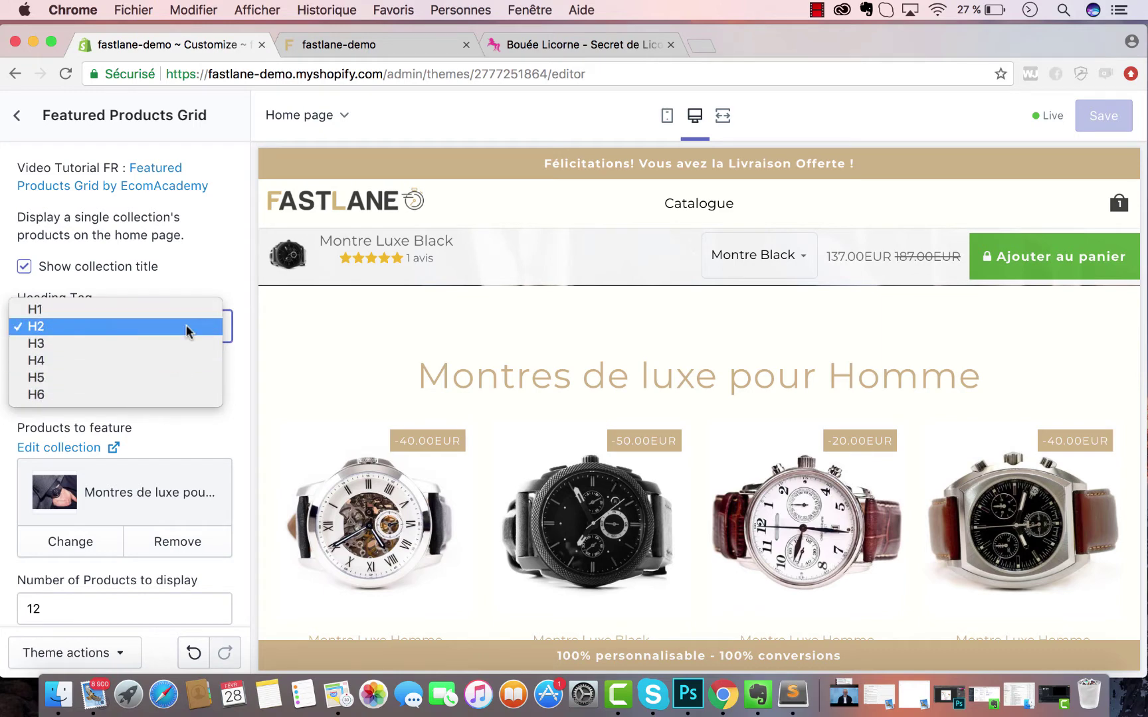
click(214, 285)
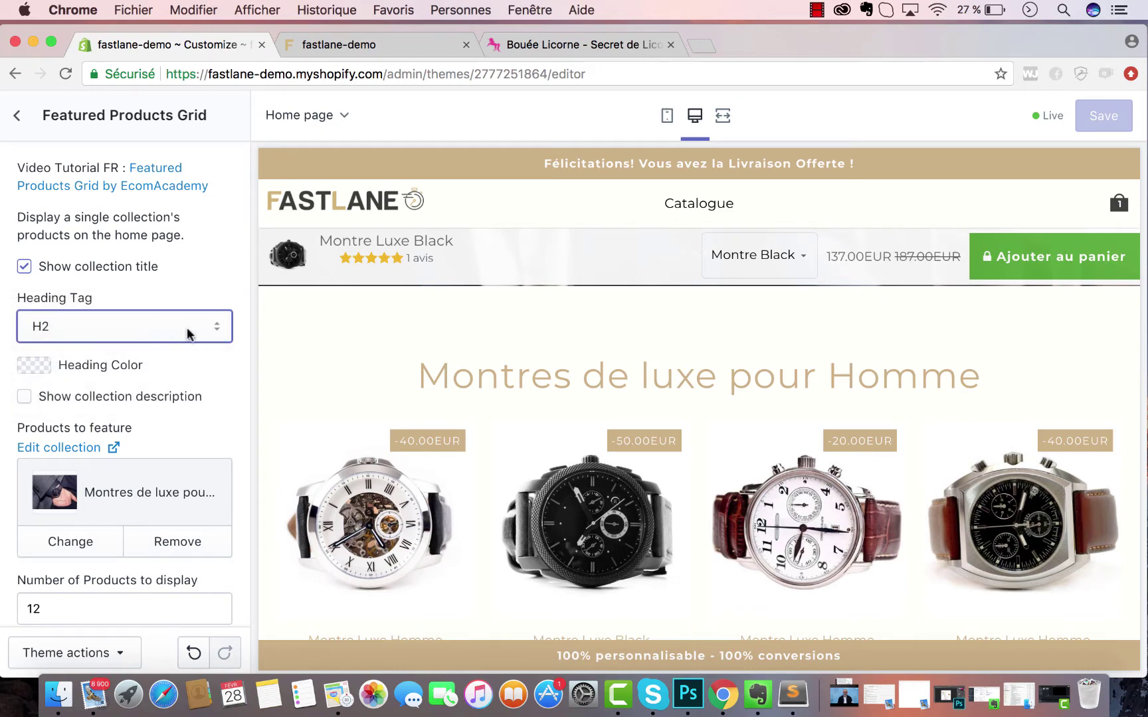
scroll(649, 347, up, 5)
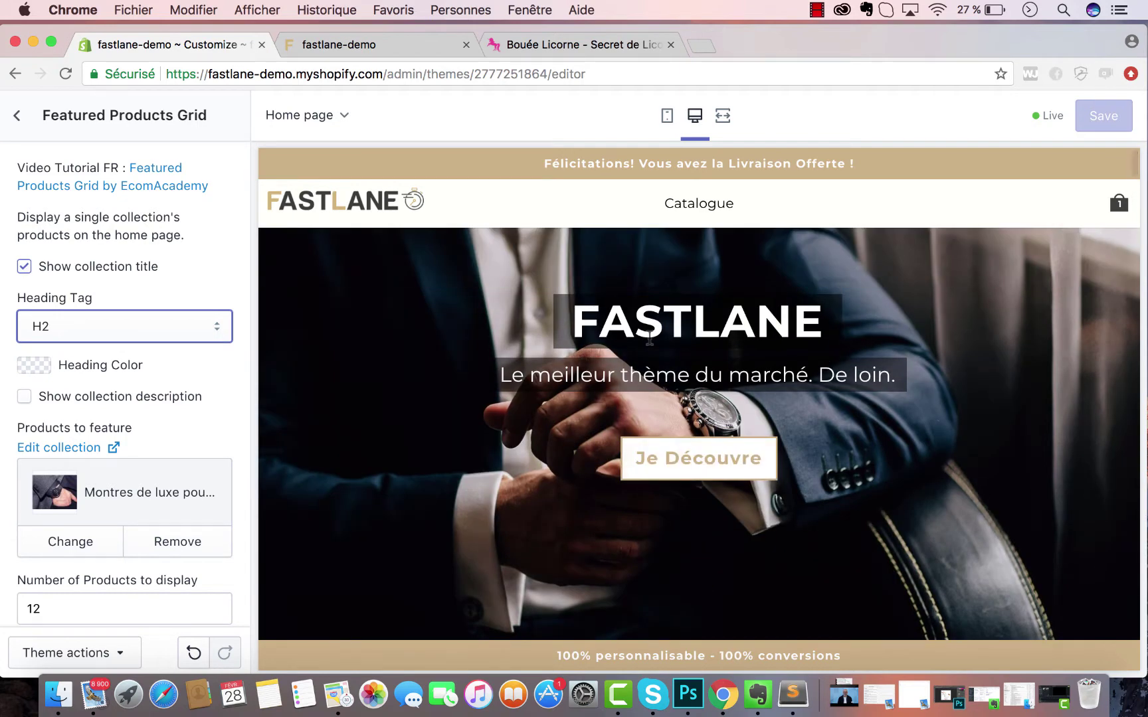
scroll(649, 339, down, 5)
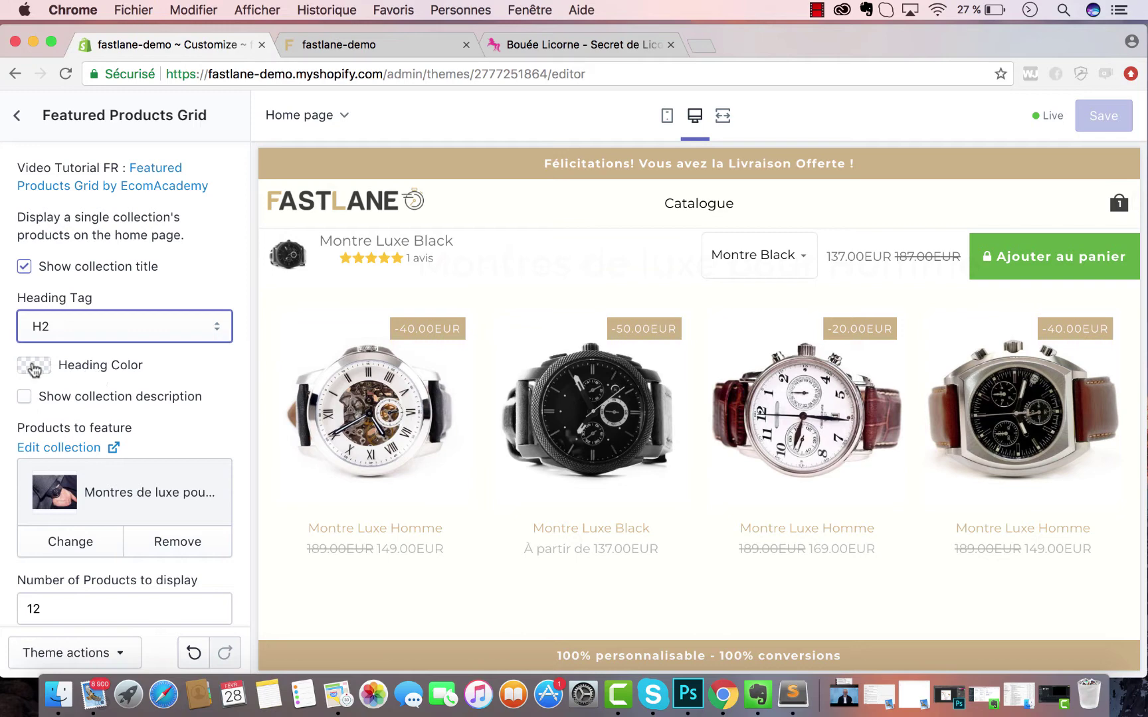
scroll(417, 302, up, 3)
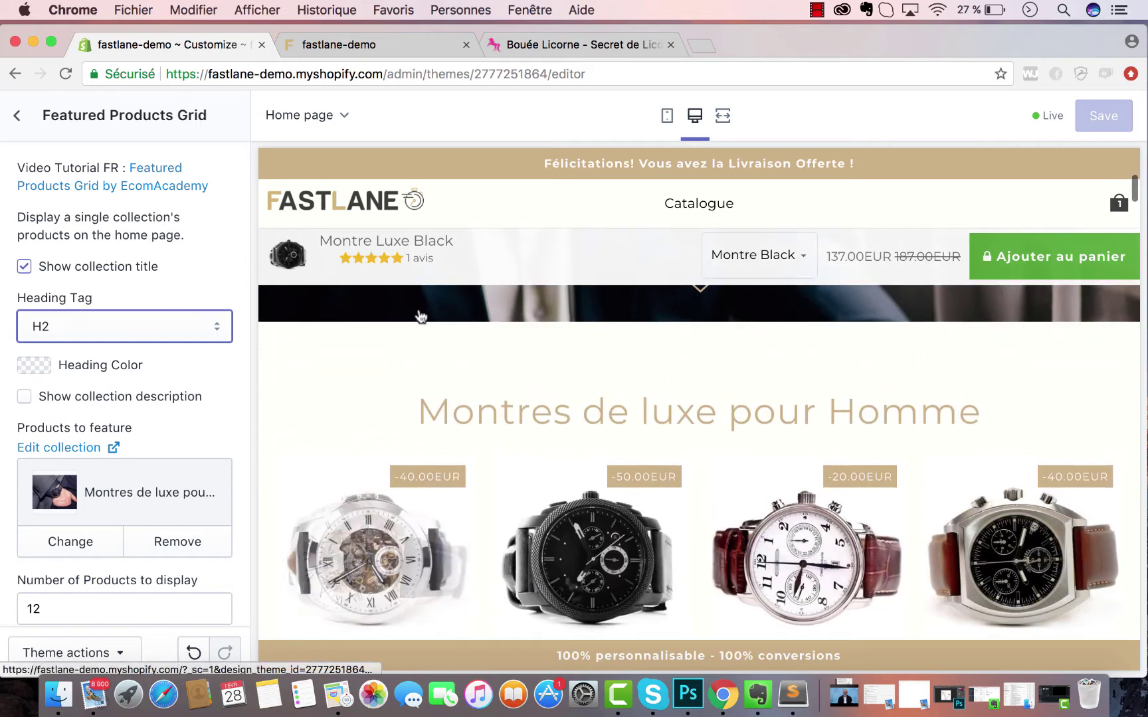
- Check the general colors in the theme settings and return to the Featured Products Grid section
click(17, 115)
click(173, 157)
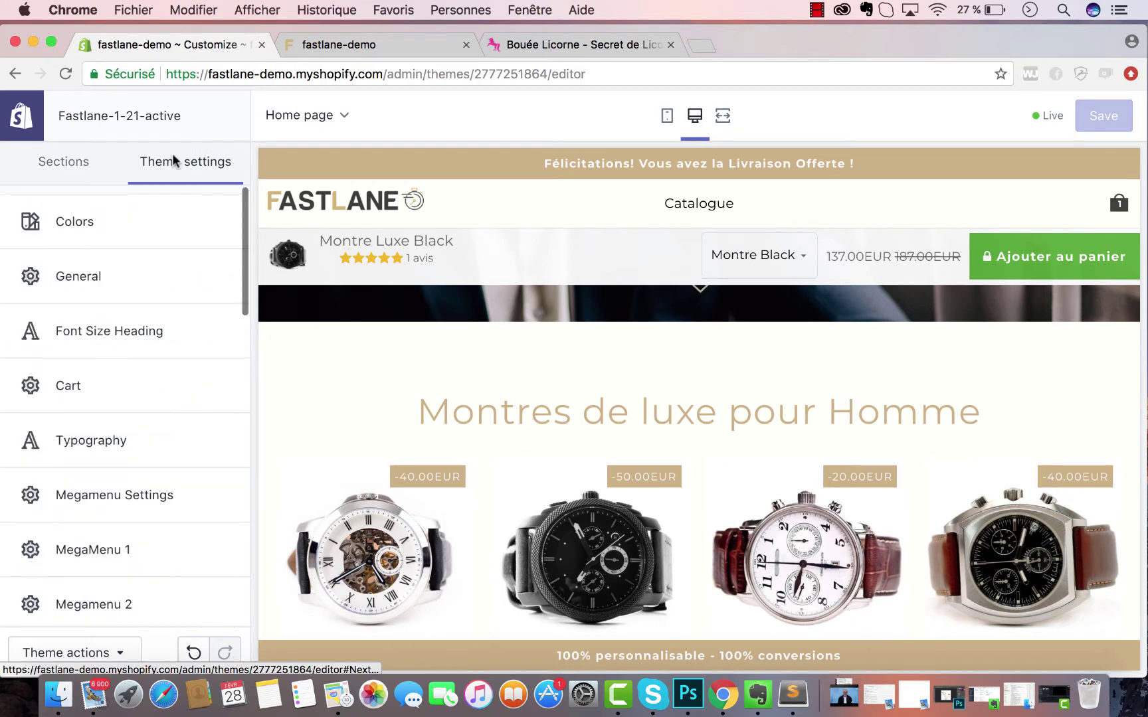
click(85, 224)
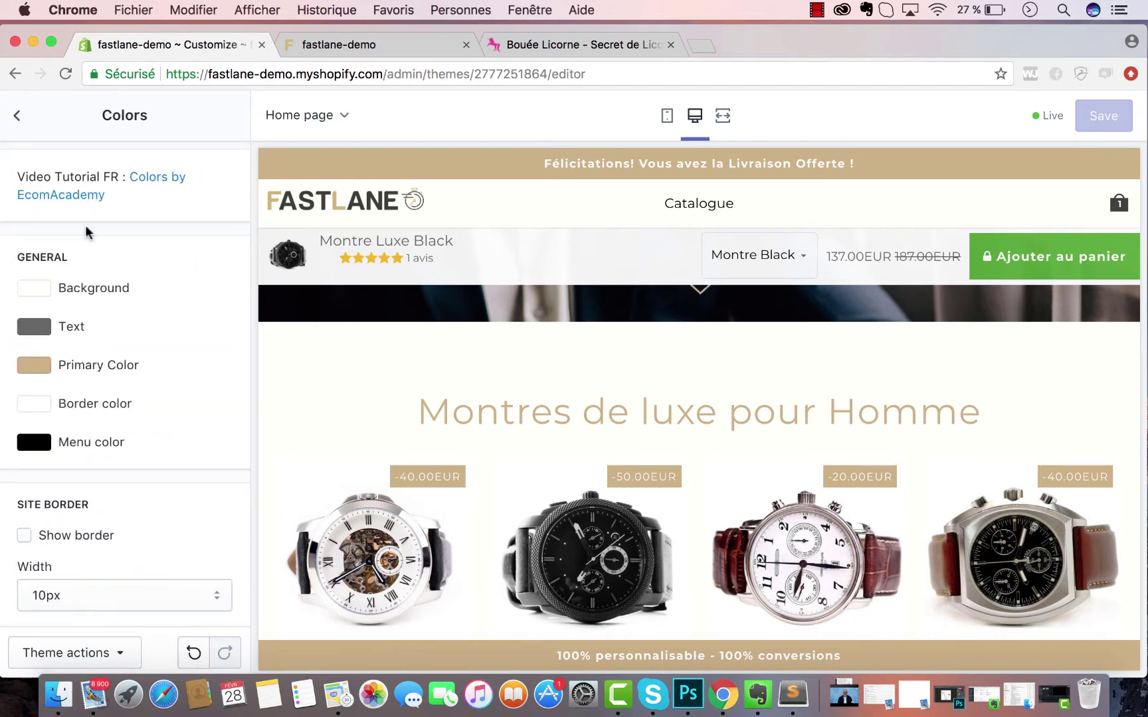
click(19, 117)
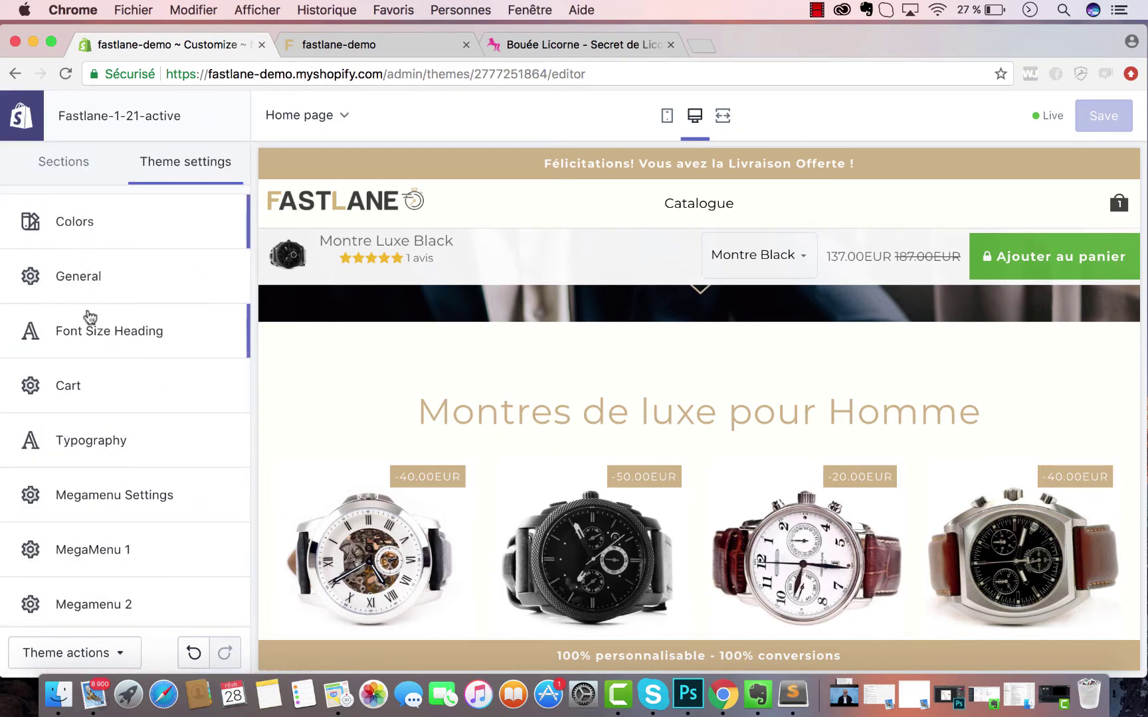
click(69, 166)
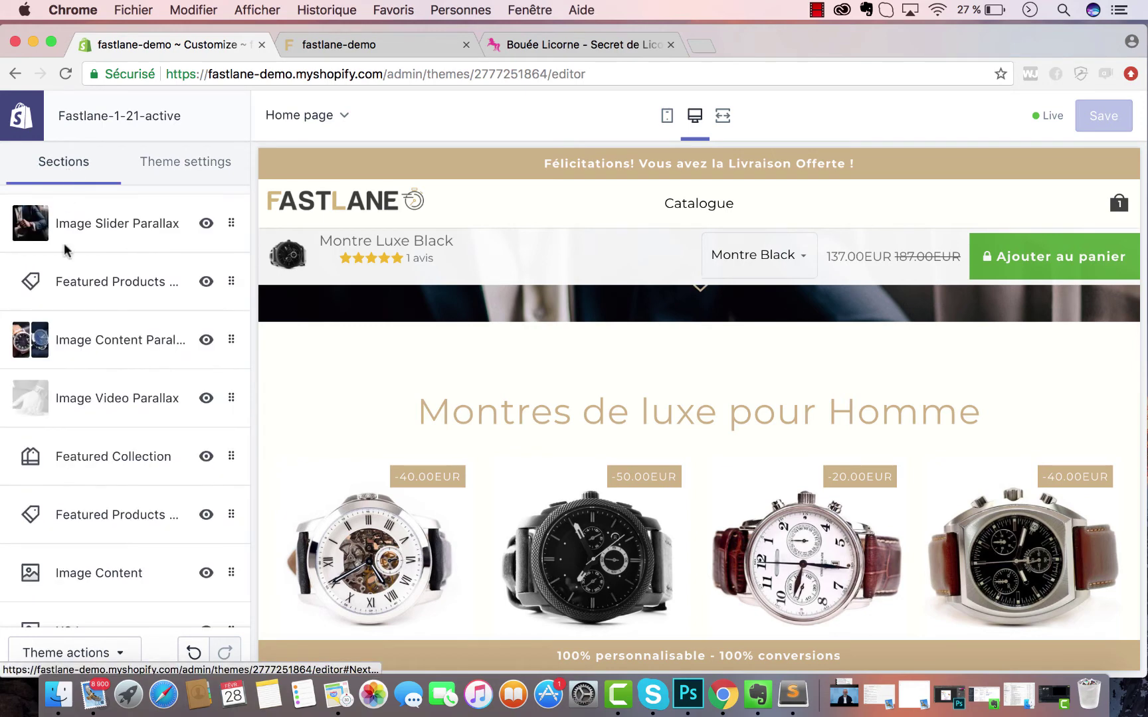
click(103, 292)
- Show the collection description in the product grid section and hide it again
scroll(118, 425, down, 3)
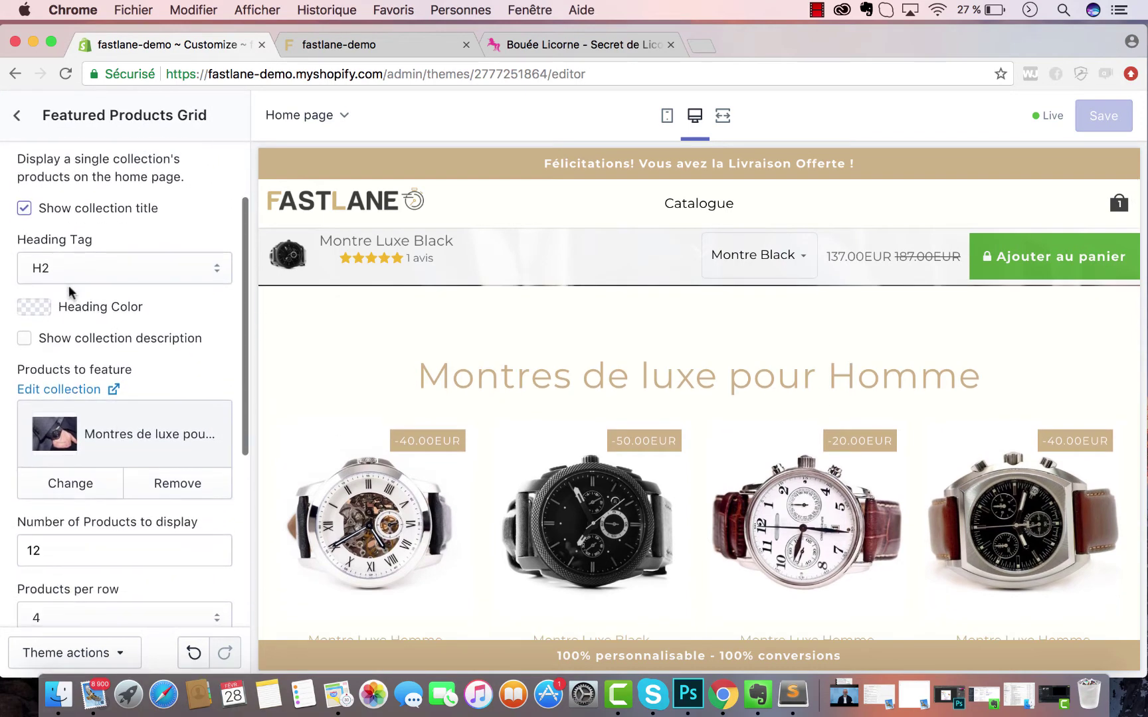
click(24, 339)
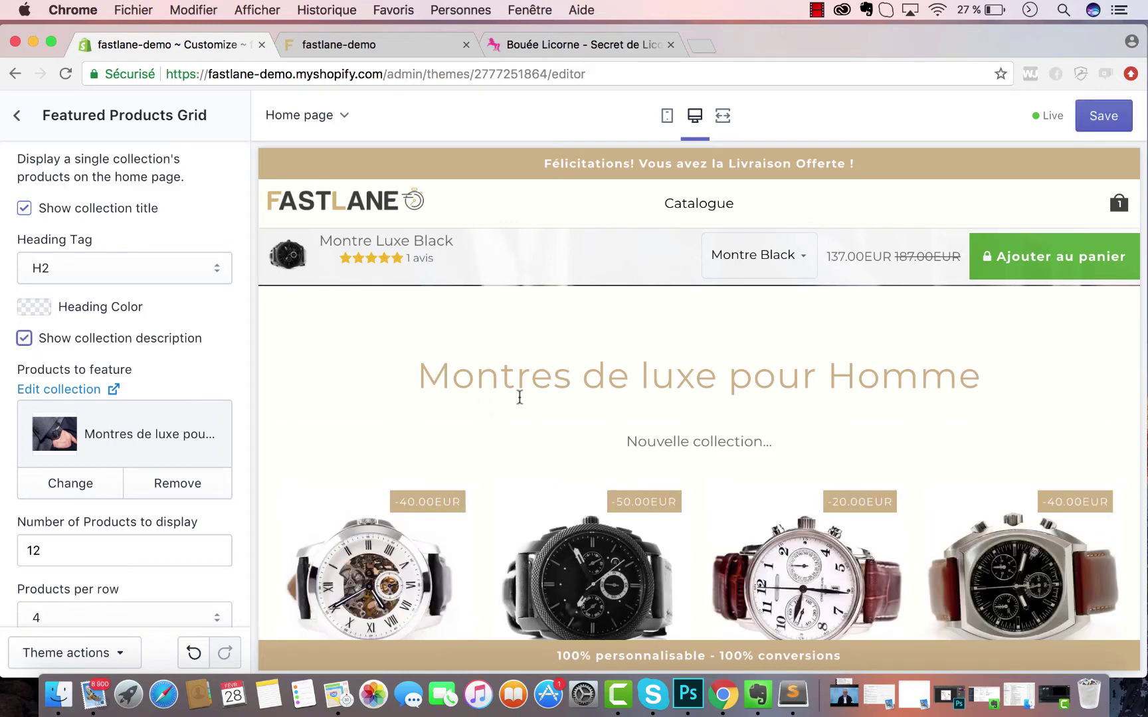
click(25, 340)
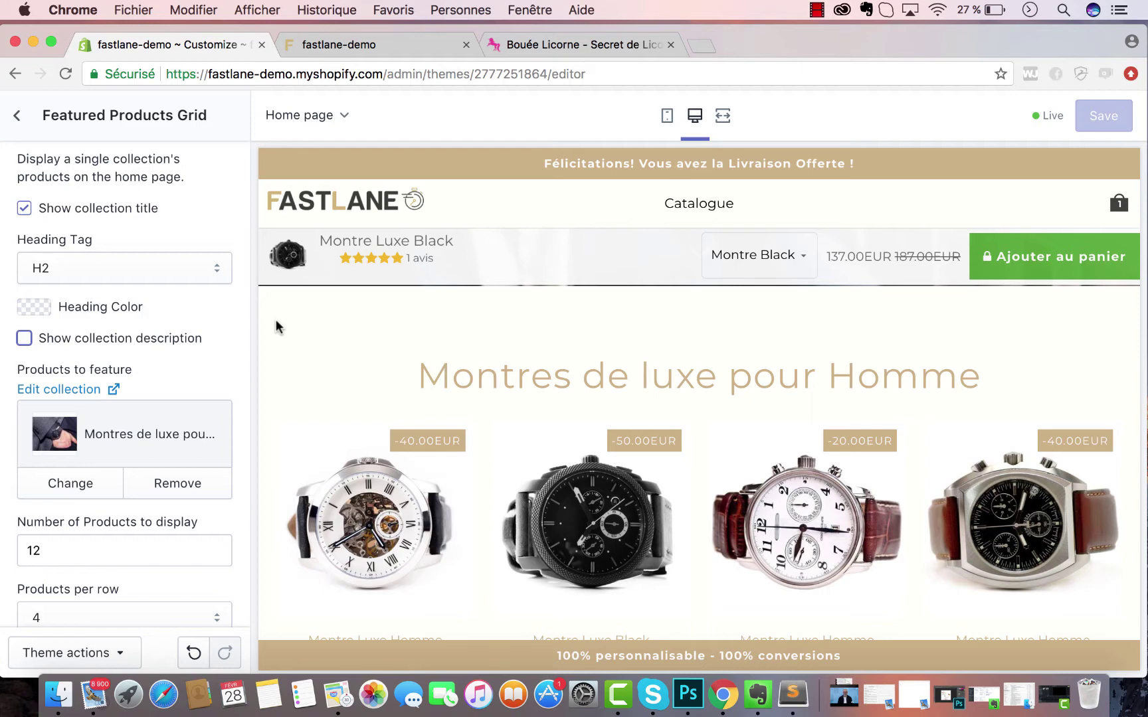
- Remove the featured collection from the grid and select Montres de luxe pour Homme again
scroll(275, 320, down, 3)
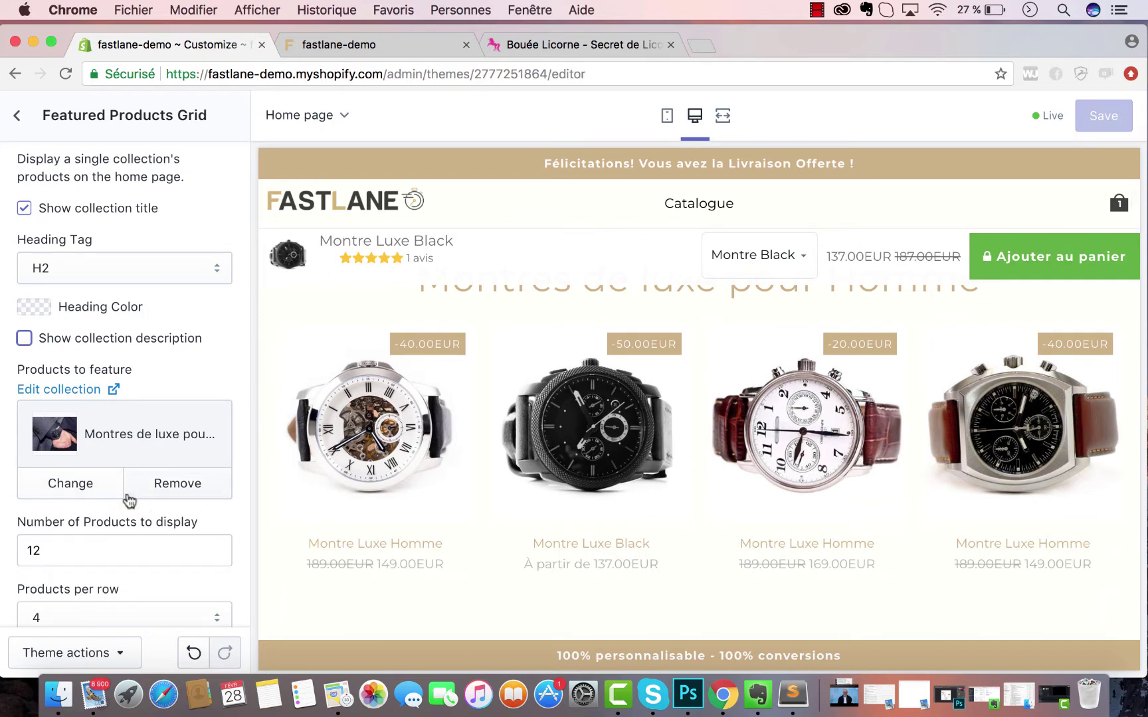
click(194, 495)
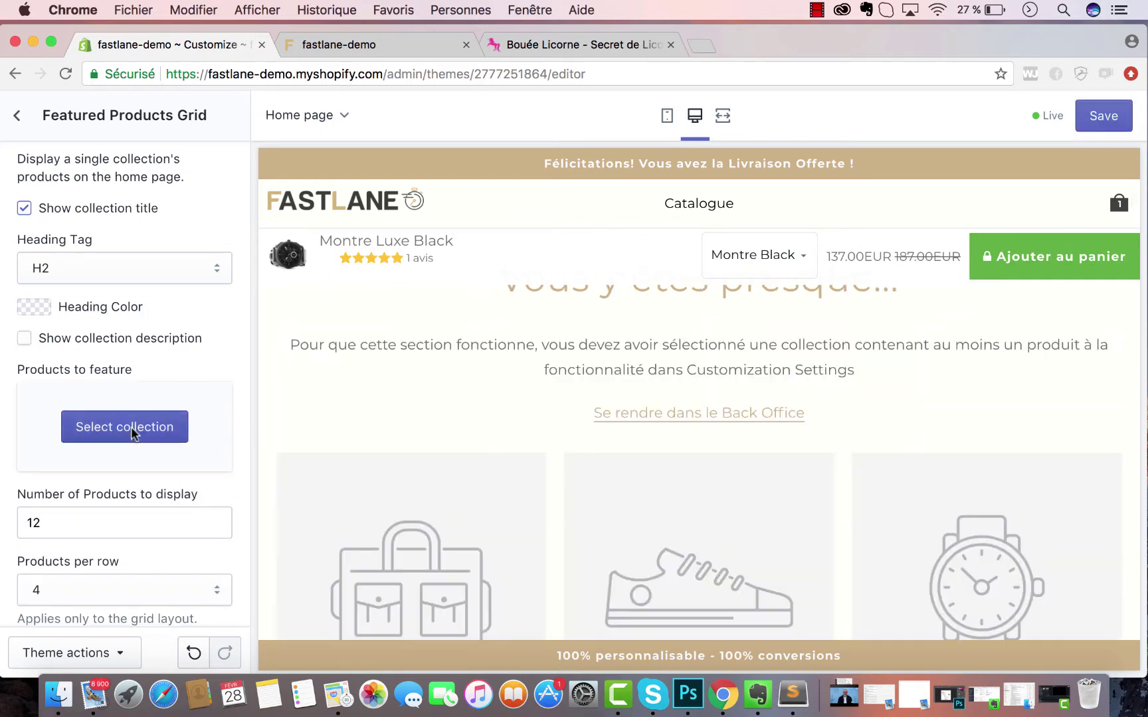
click(132, 429)
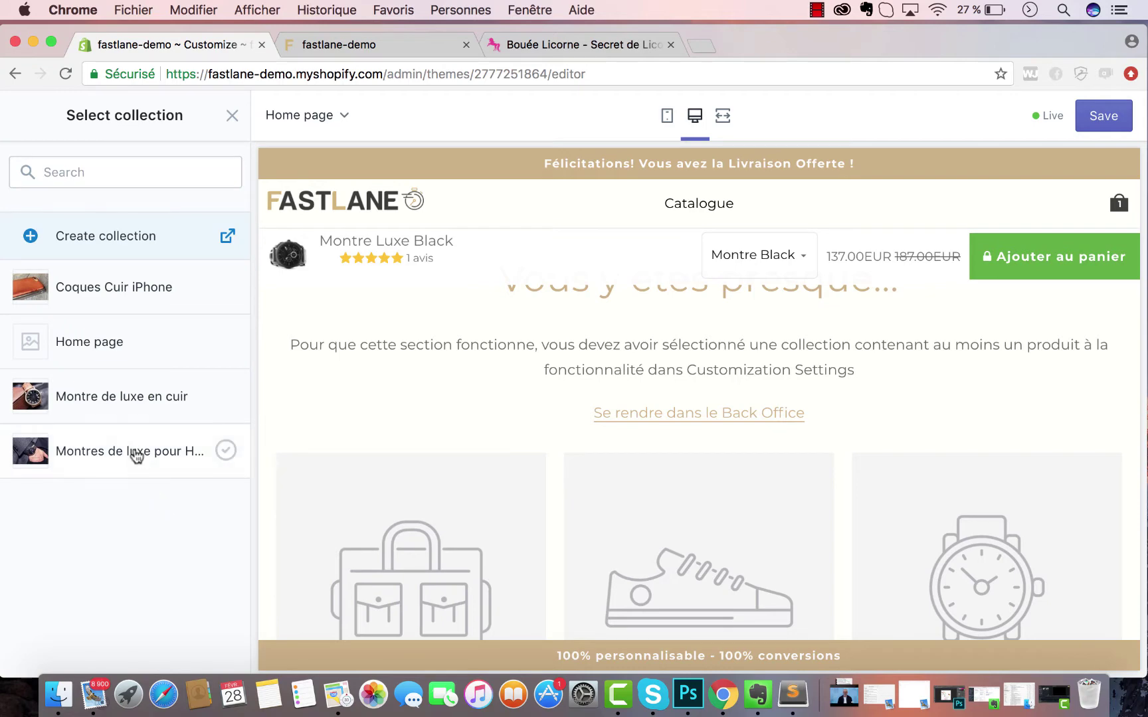
click(136, 455)
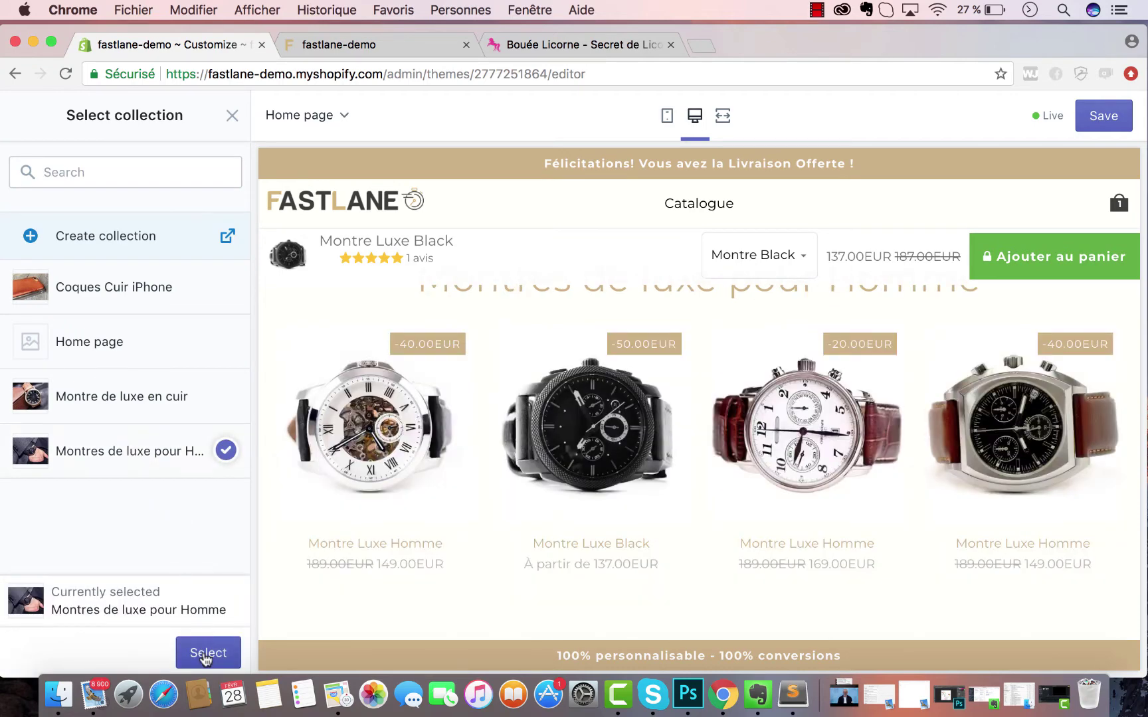
click(206, 654)
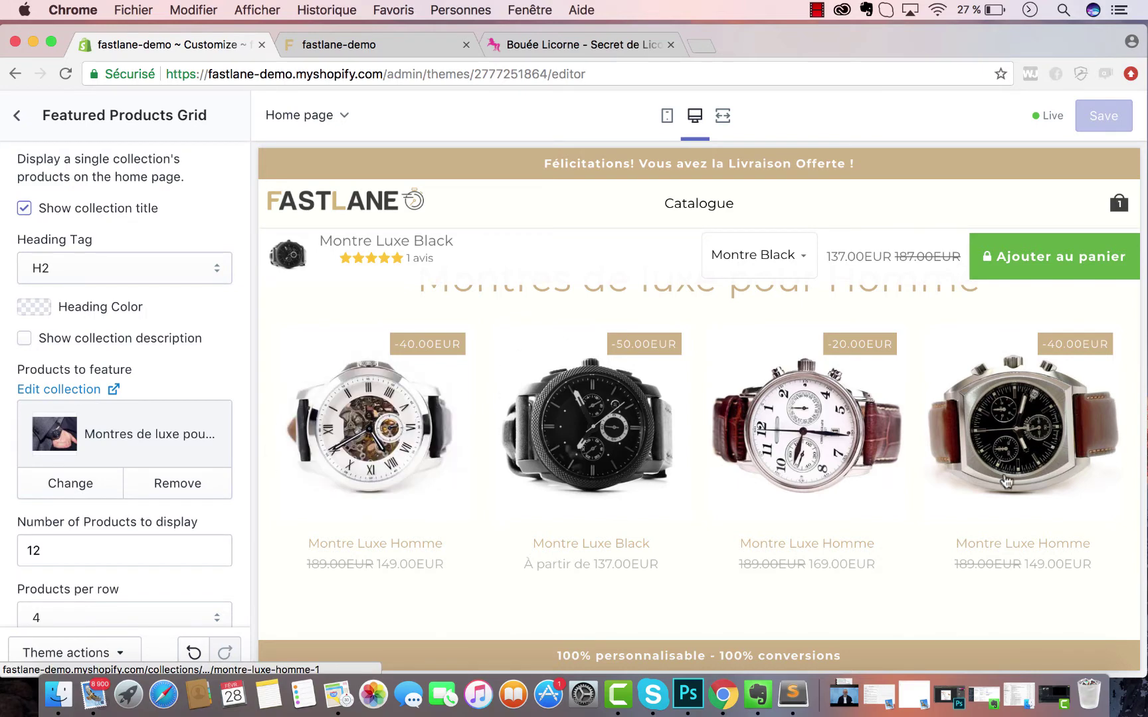
- Set the product grid to 2 products per row
scroll(731, 465, up, 2)
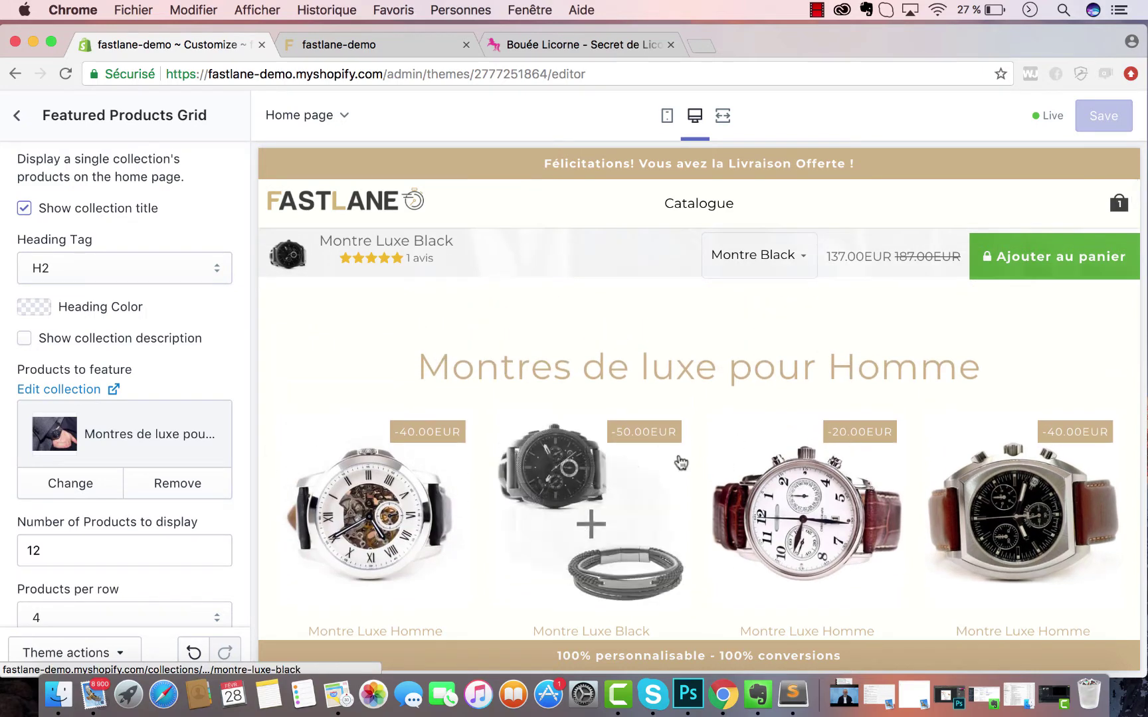
scroll(679, 464, down, 4)
scroll(165, 465, down, 3)
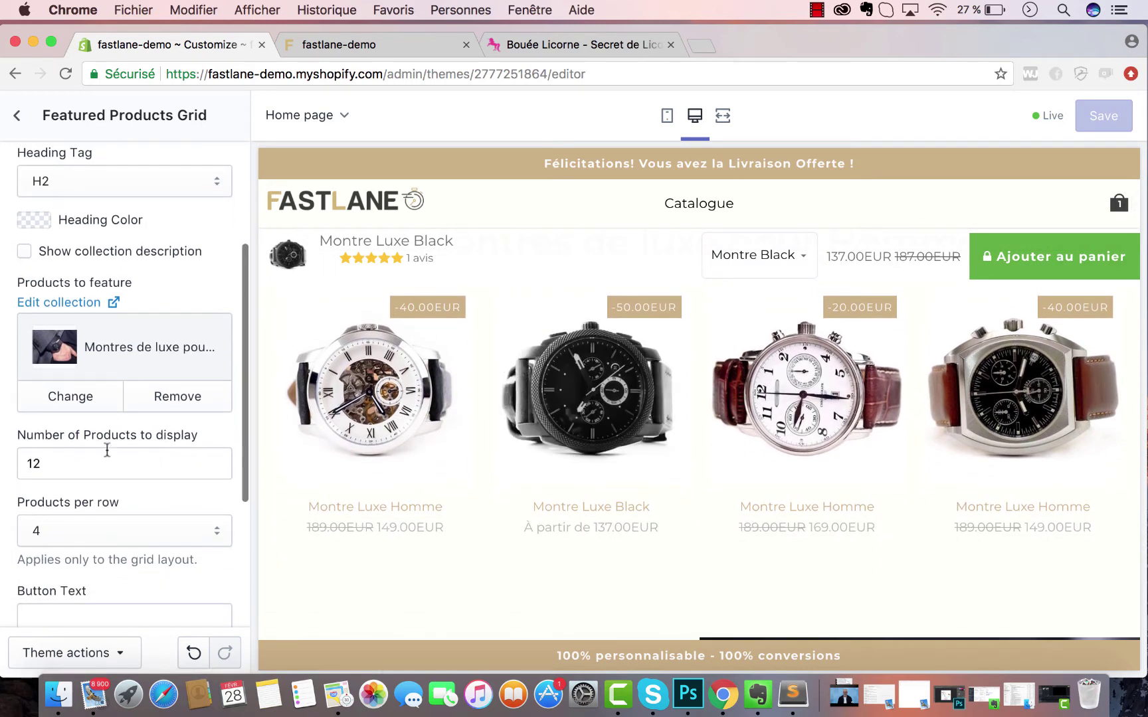
click(25, 463)
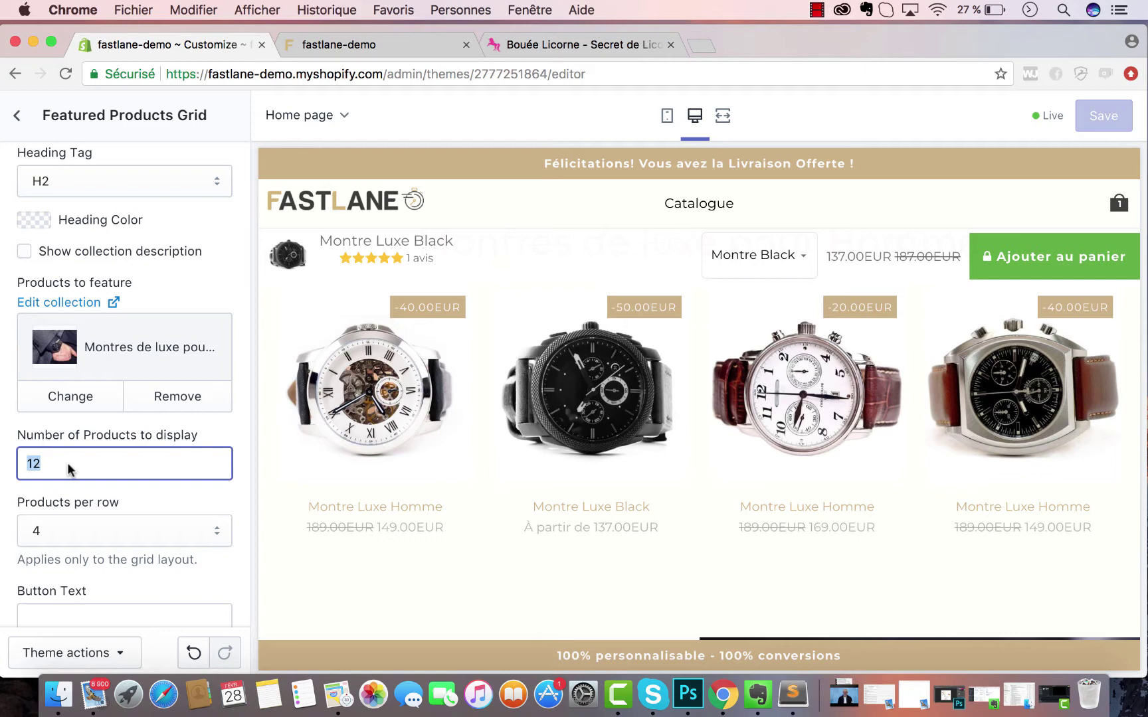
click(71, 530)
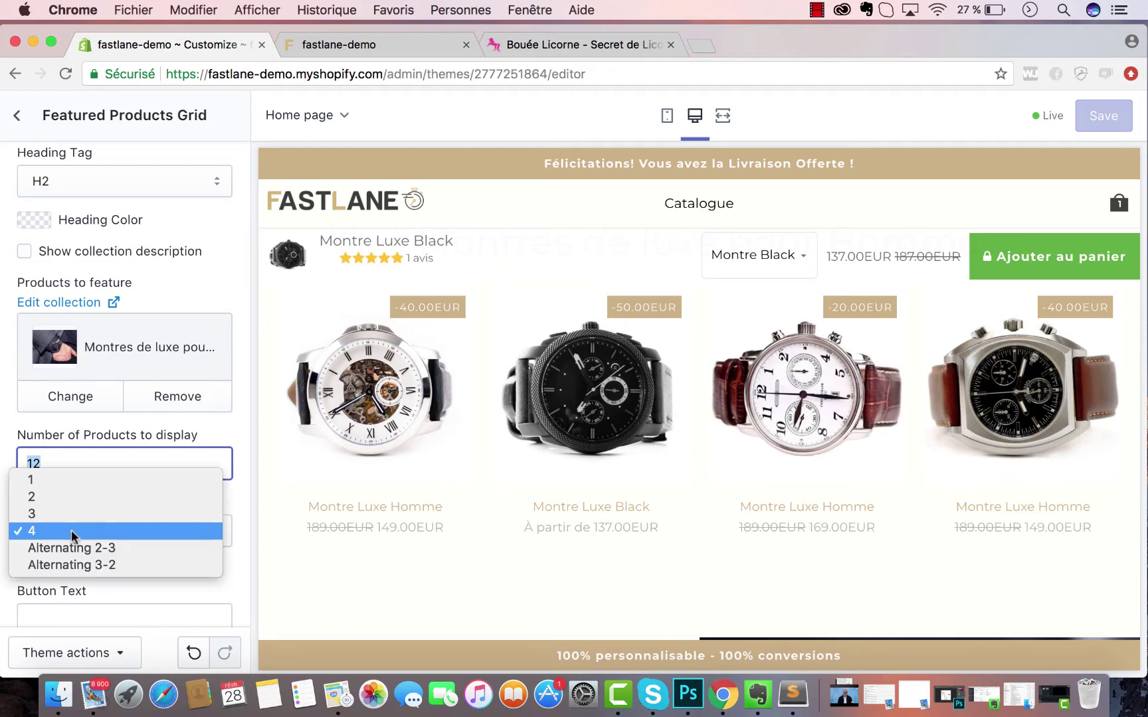
key(Escape)
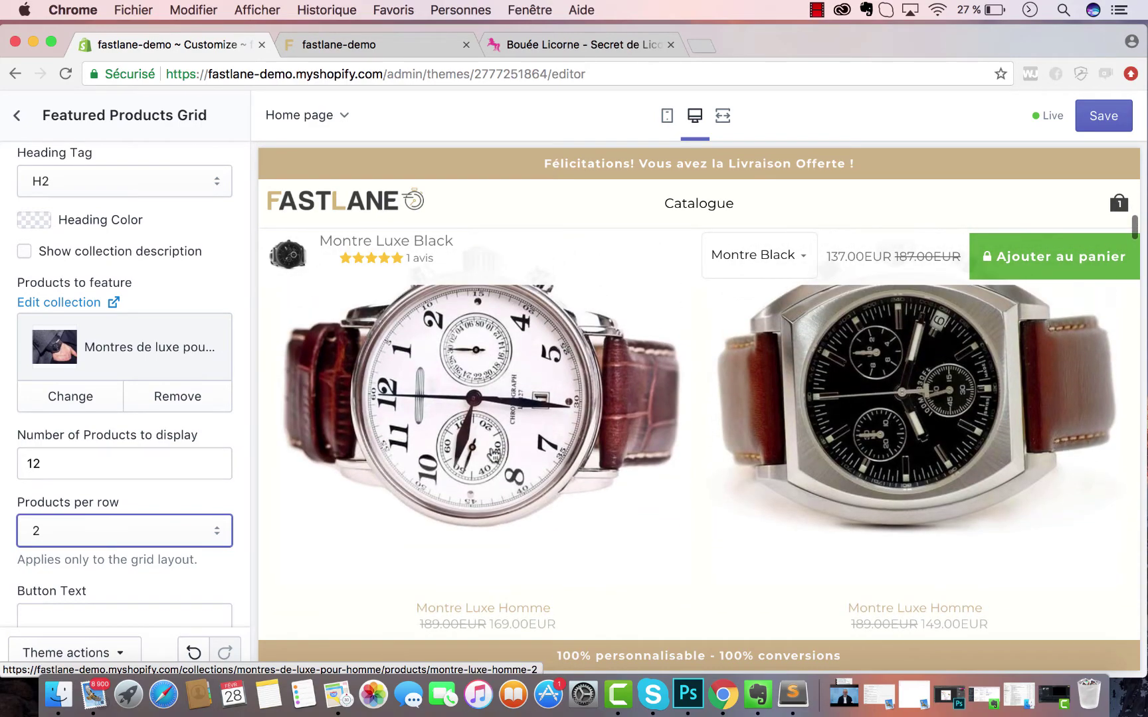
- Set the products per row to Alternating 2-3 and check the grid layout in the page preview
click(158, 532)
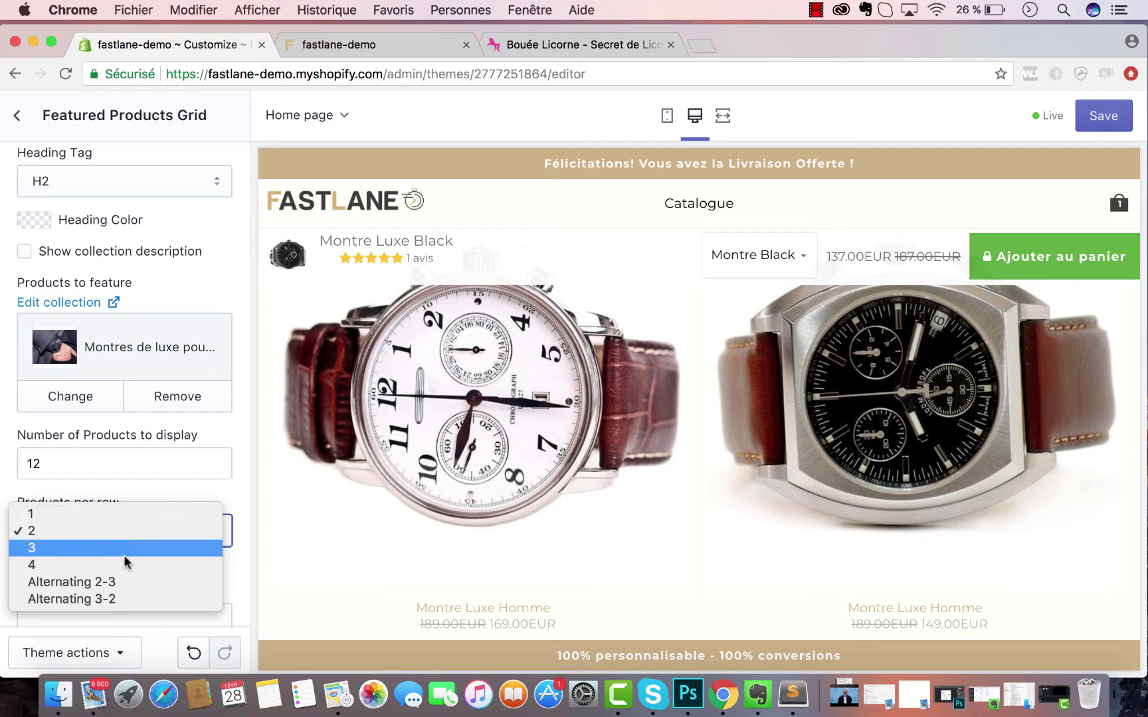
click(119, 580)
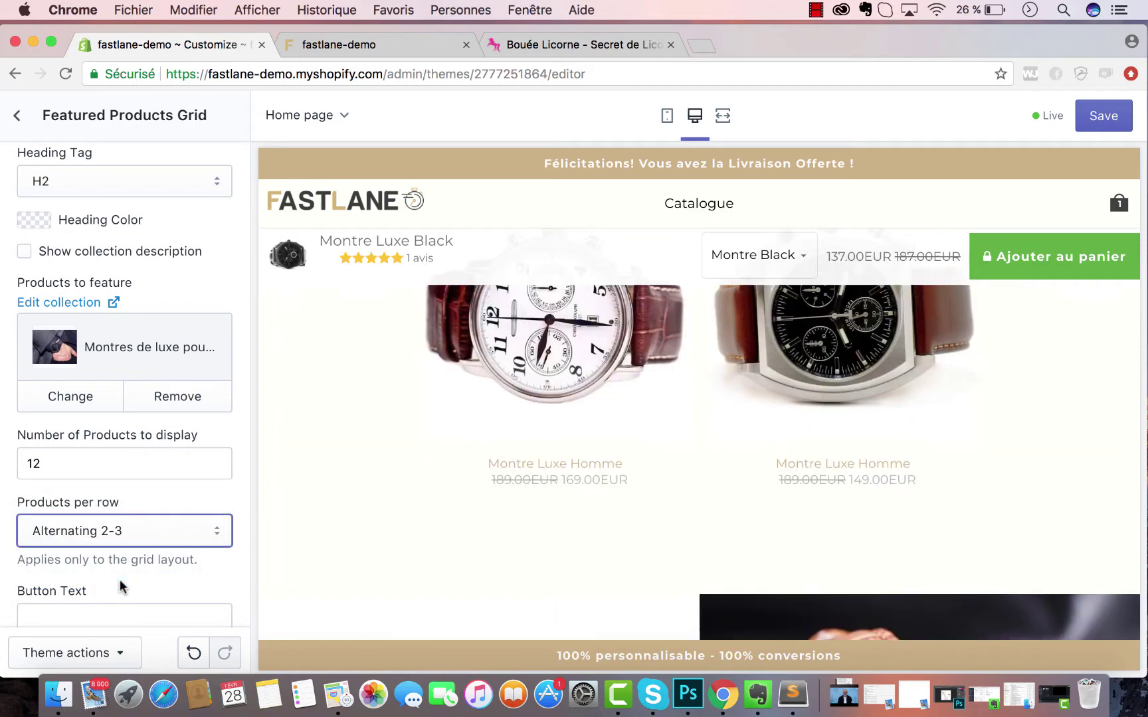
scroll(402, 468, up, 8)
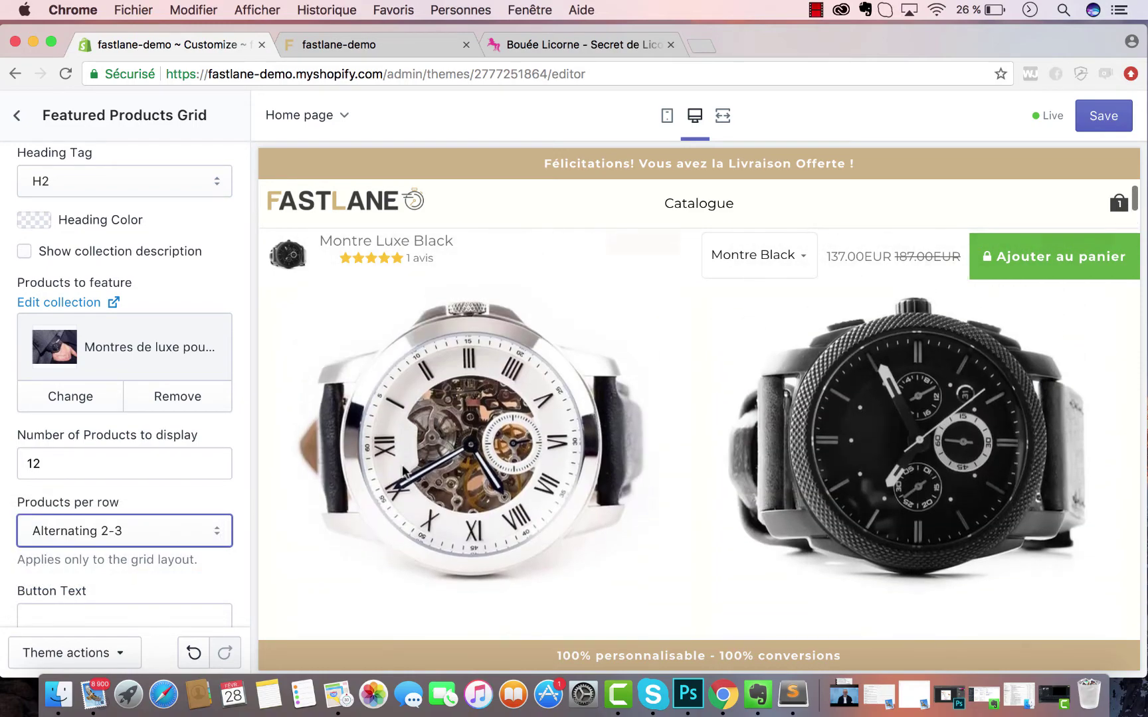
scroll(402, 471, down, 6)
scroll(402, 472, up, 4)
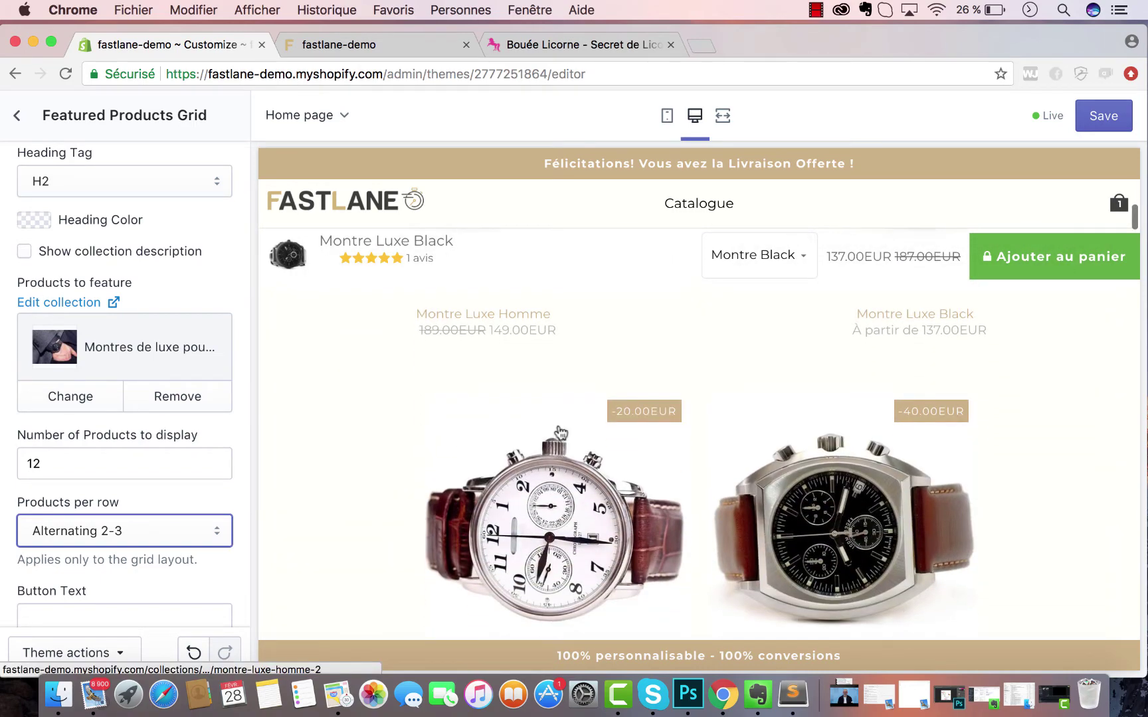
- Set the number of products per row in the Featured Products Grid to 4
scroll(560, 432, up, 2)
scroll(560, 432, down, 7)
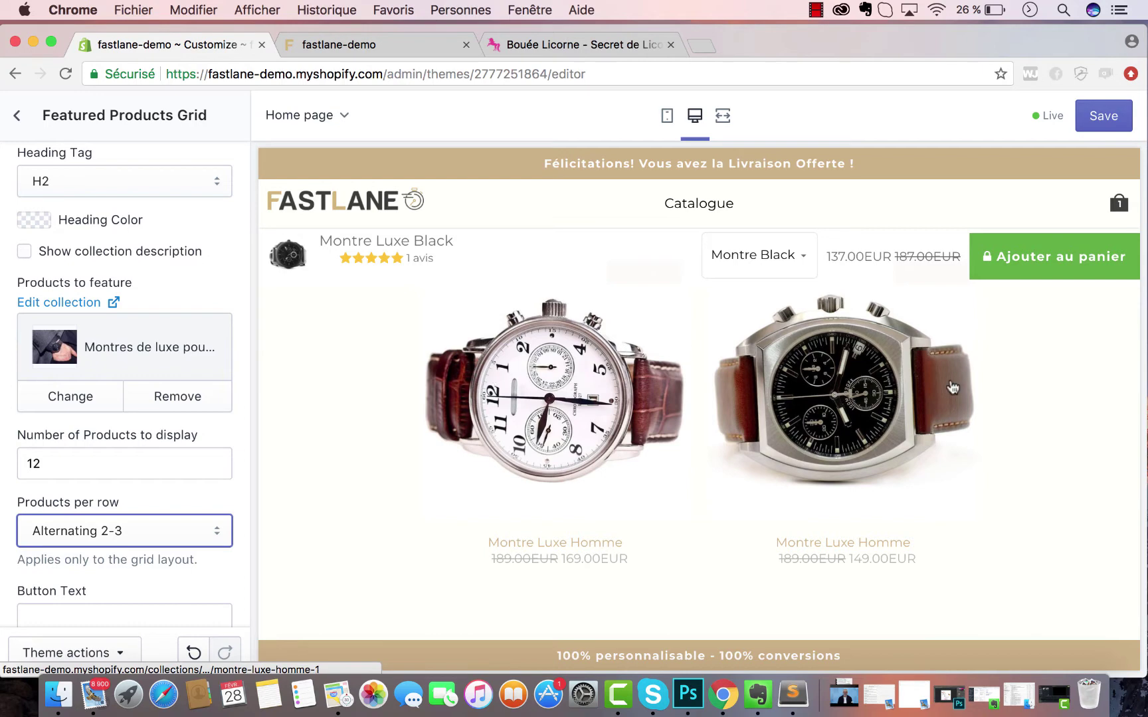
click(84, 536)
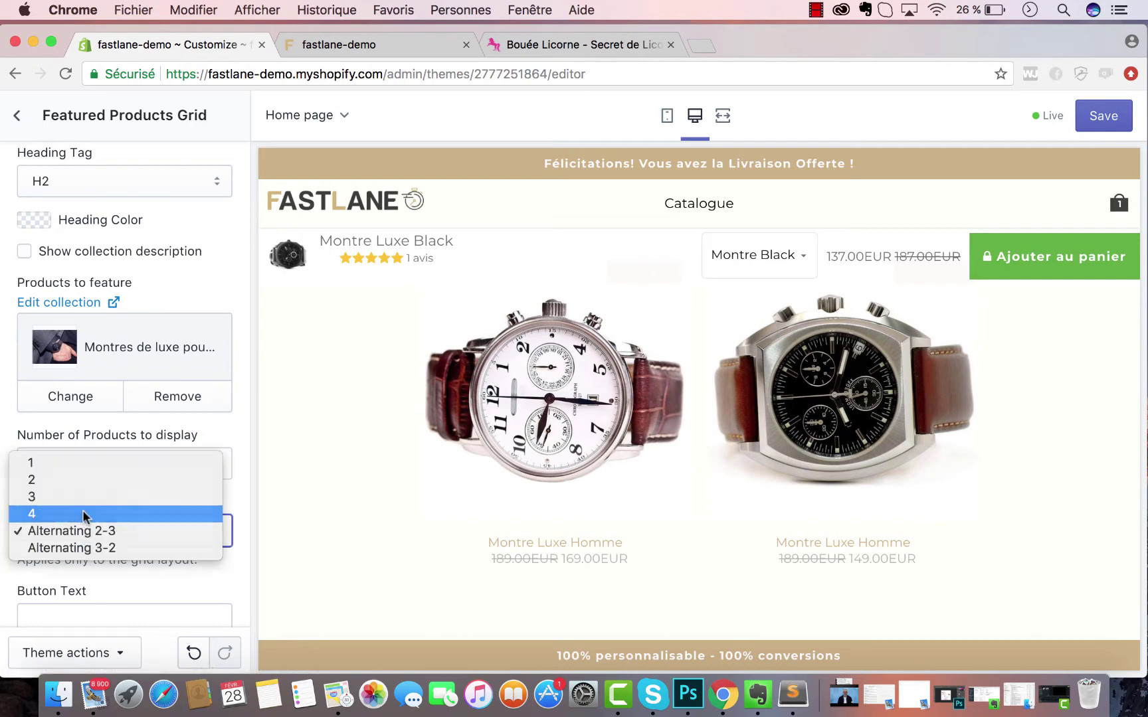
click(82, 510)
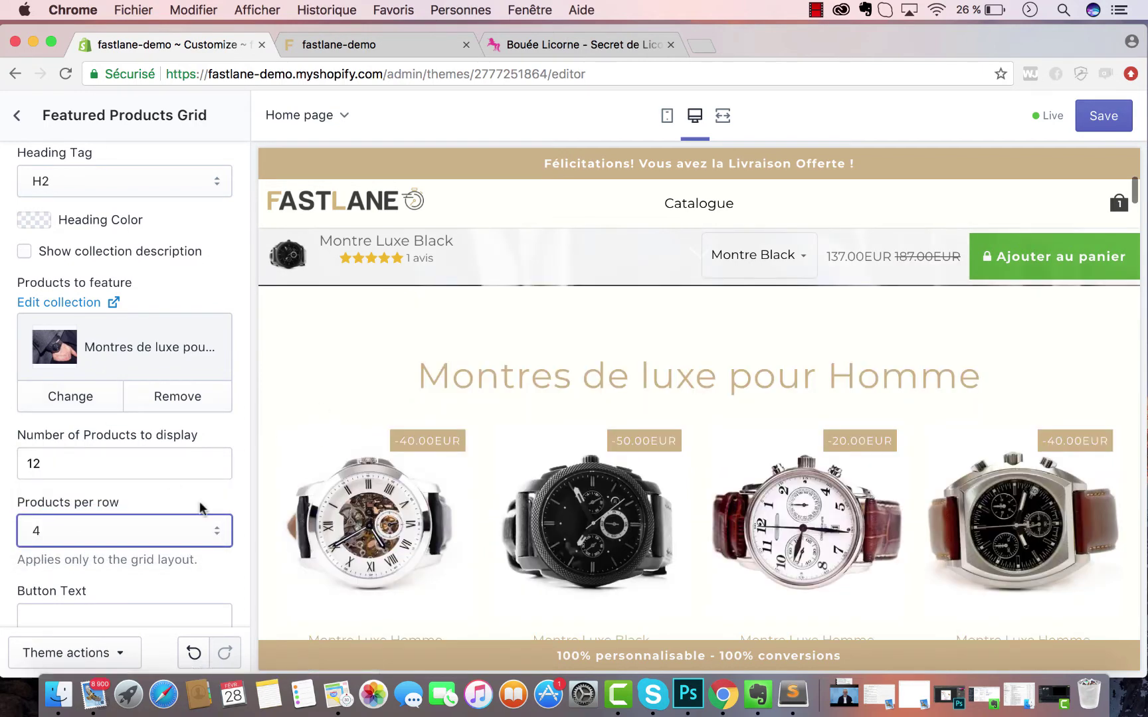
- Enter "Je Découvre" as the button text of the Featured Products Grid
scroll(199, 502, up, 1)
scroll(199, 501, down, 3)
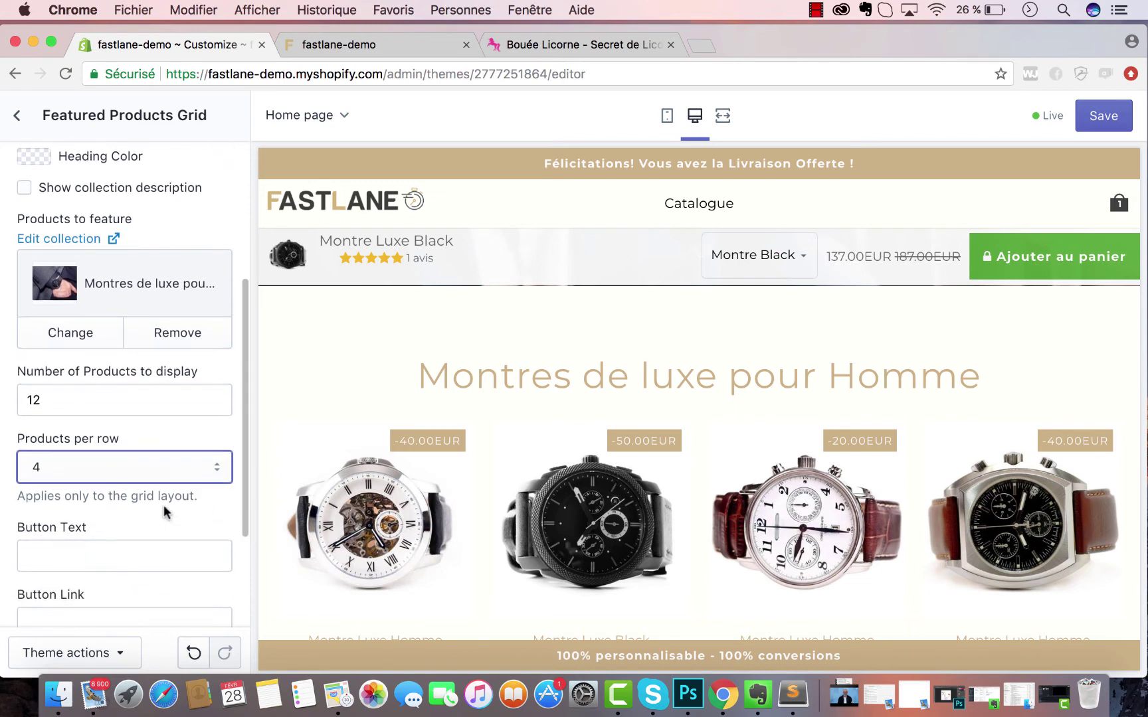
click(120, 547)
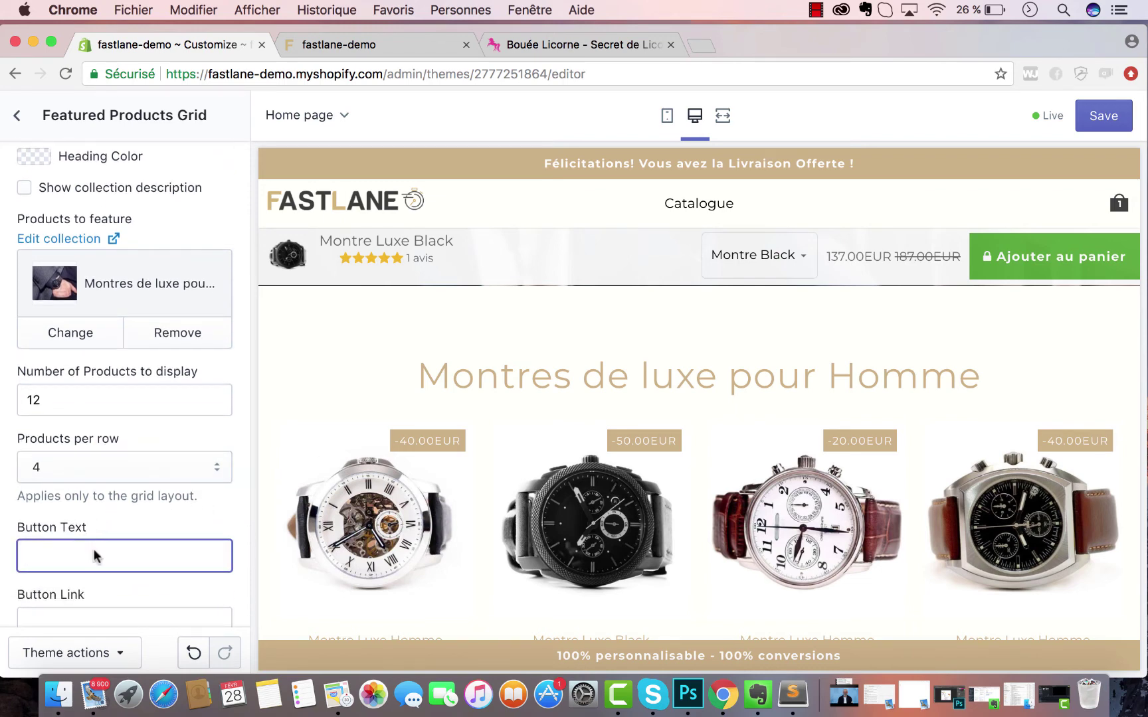
text(Je découvre)
scroll(93, 553, down, 4)
click(153, 494)
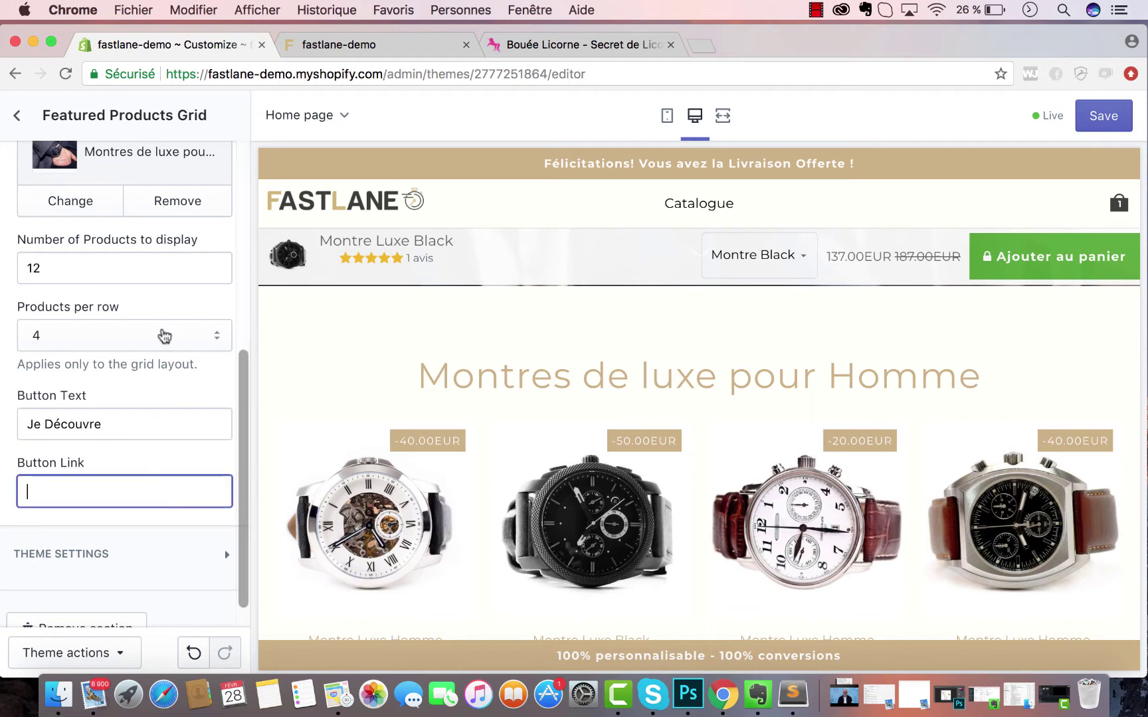
- Open the store admin in a separate tab and go to the Montres de luxe pour Homme collection
click(16, 115)
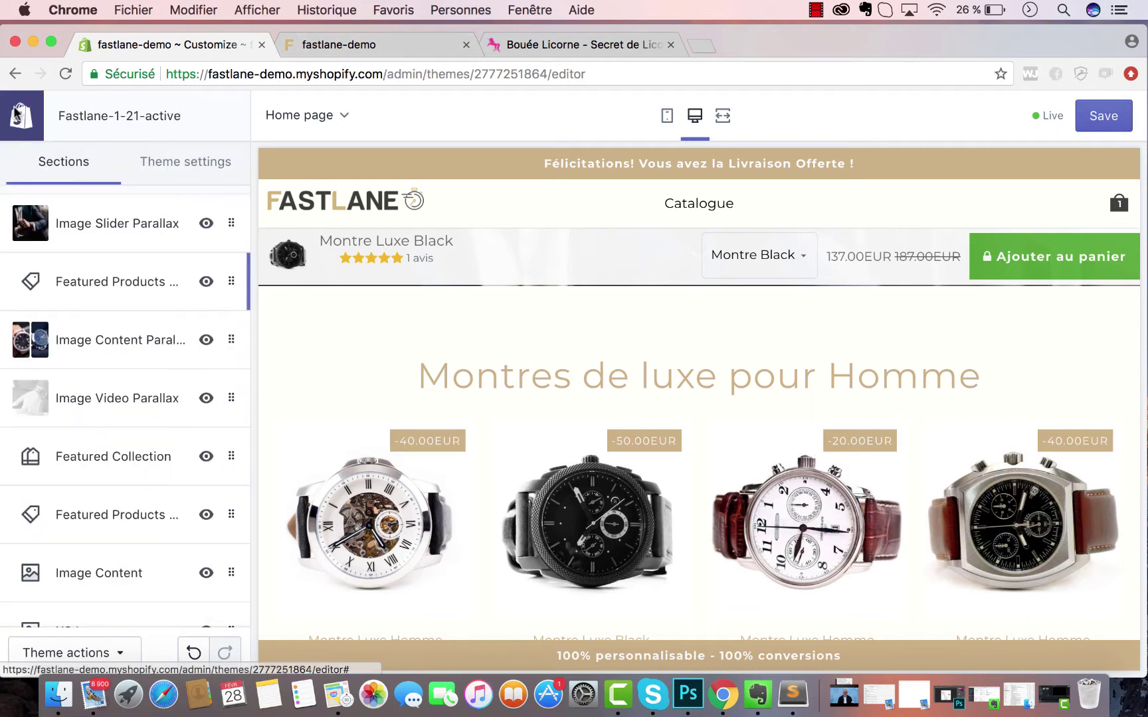
super+click(16, 115)
click(325, 44)
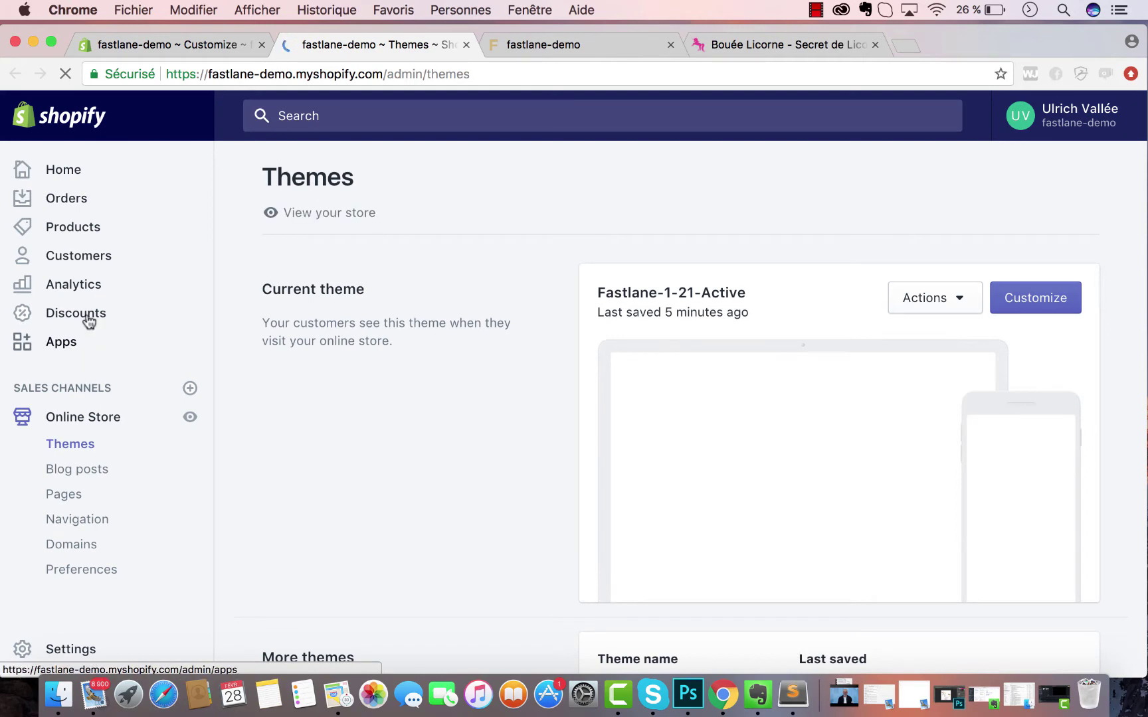
click(83, 231)
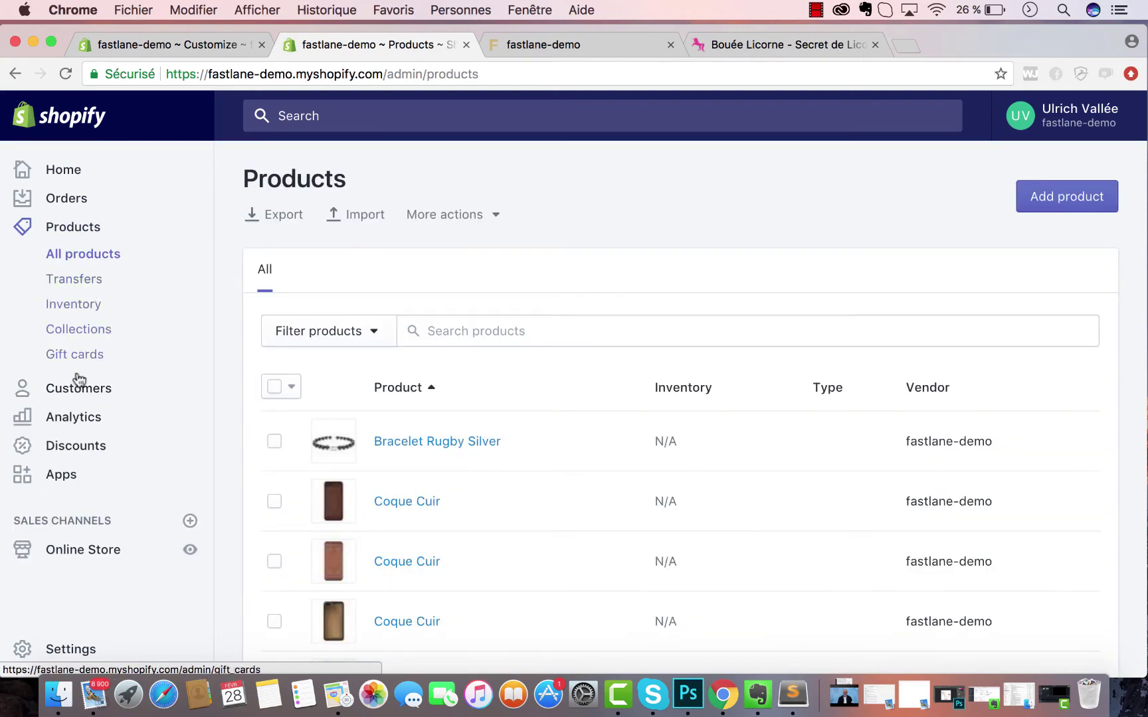
click(96, 332)
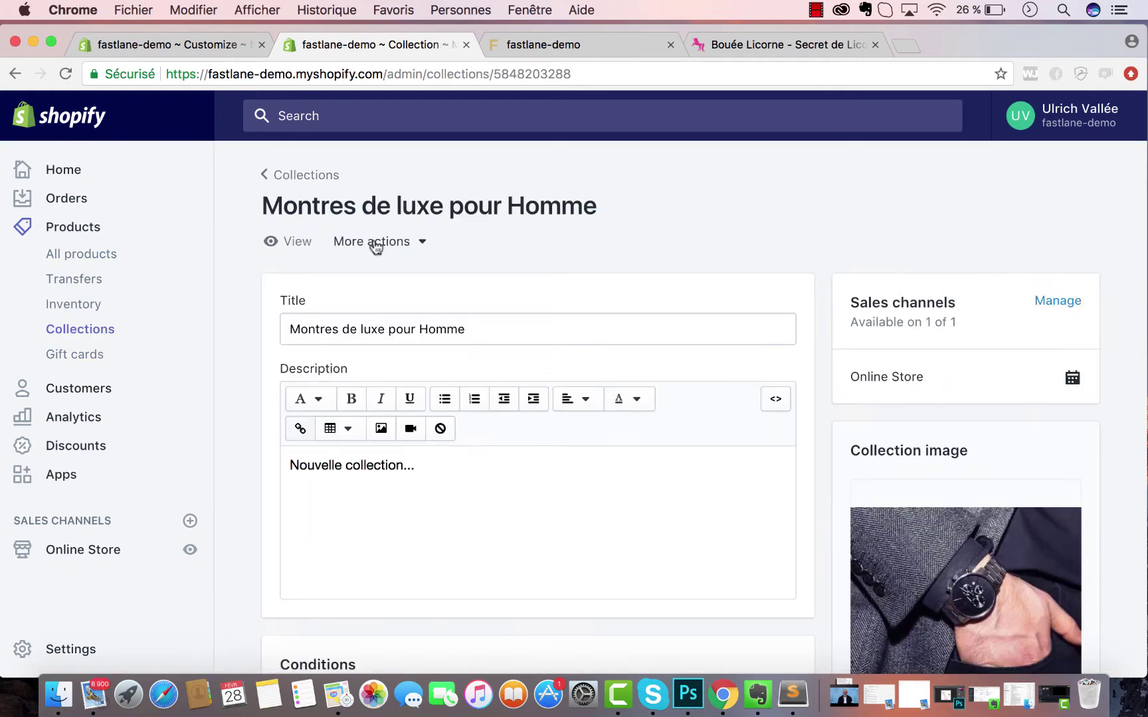
- View the Montres de luxe pour Homme collection on the storefront, copy its page URL and close that page
click(303, 245)
click(380, 82)
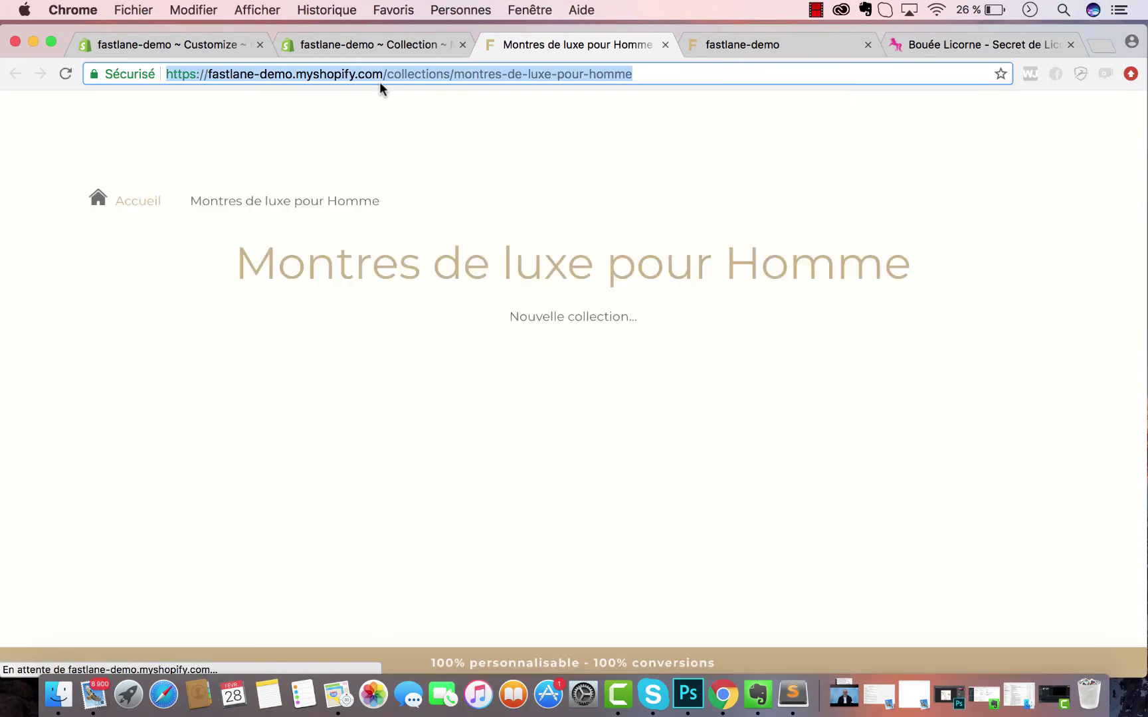
right_click(385, 83)
click(399, 99)
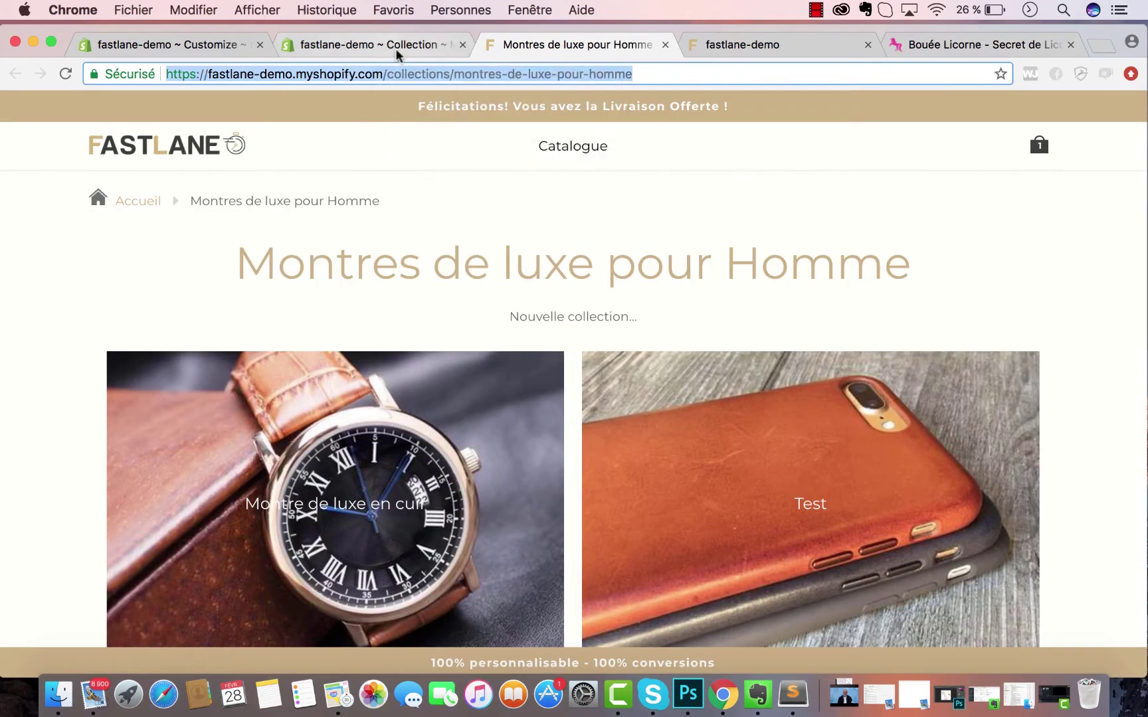
click(665, 45)
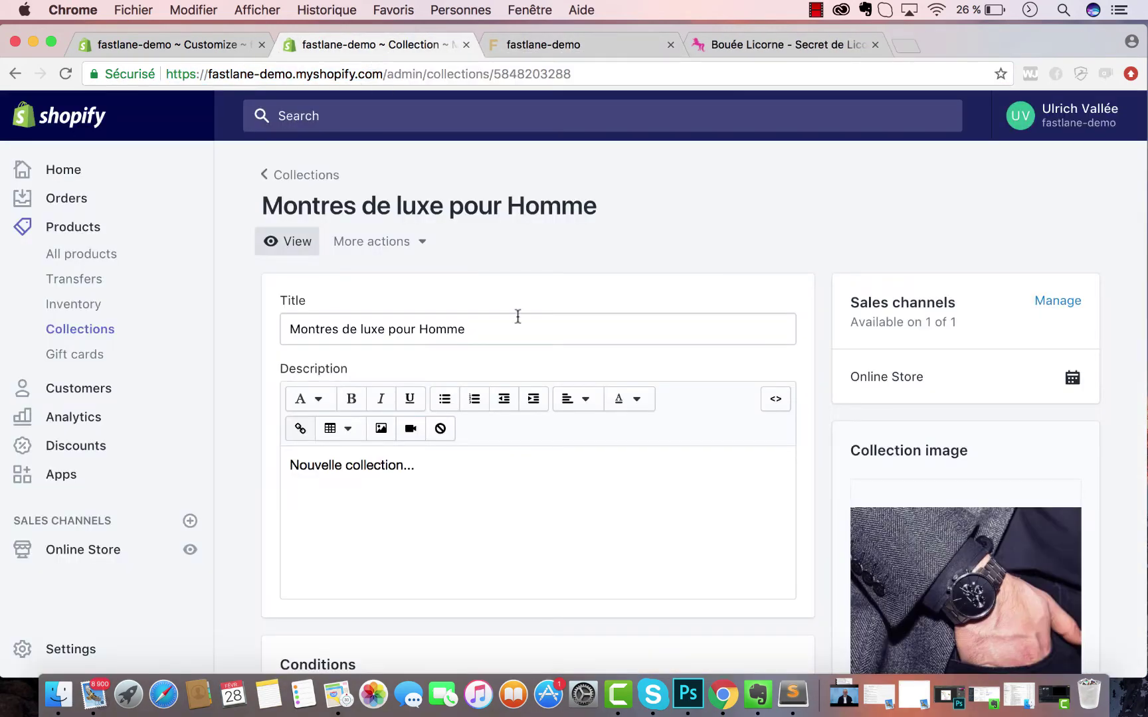
- Review the collection's product list and search engine listing, close the collection page and return to the theme editor
scroll(518, 316, down, 10)
click(760, 497)
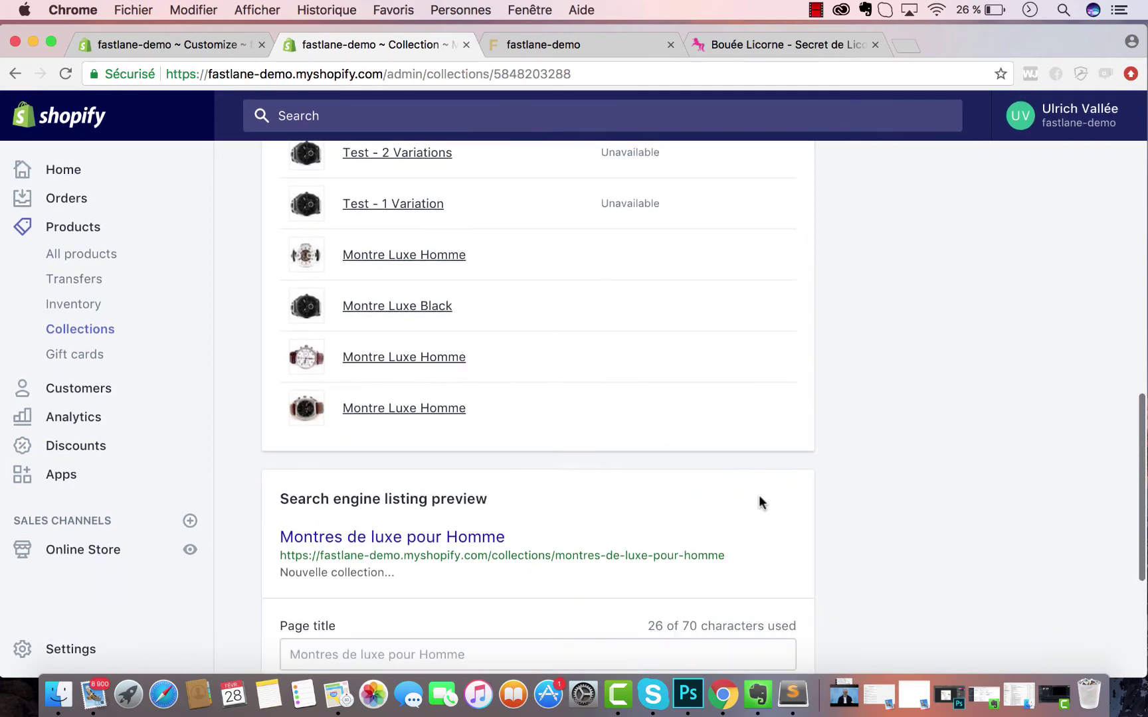
scroll(636, 542, down, 4)
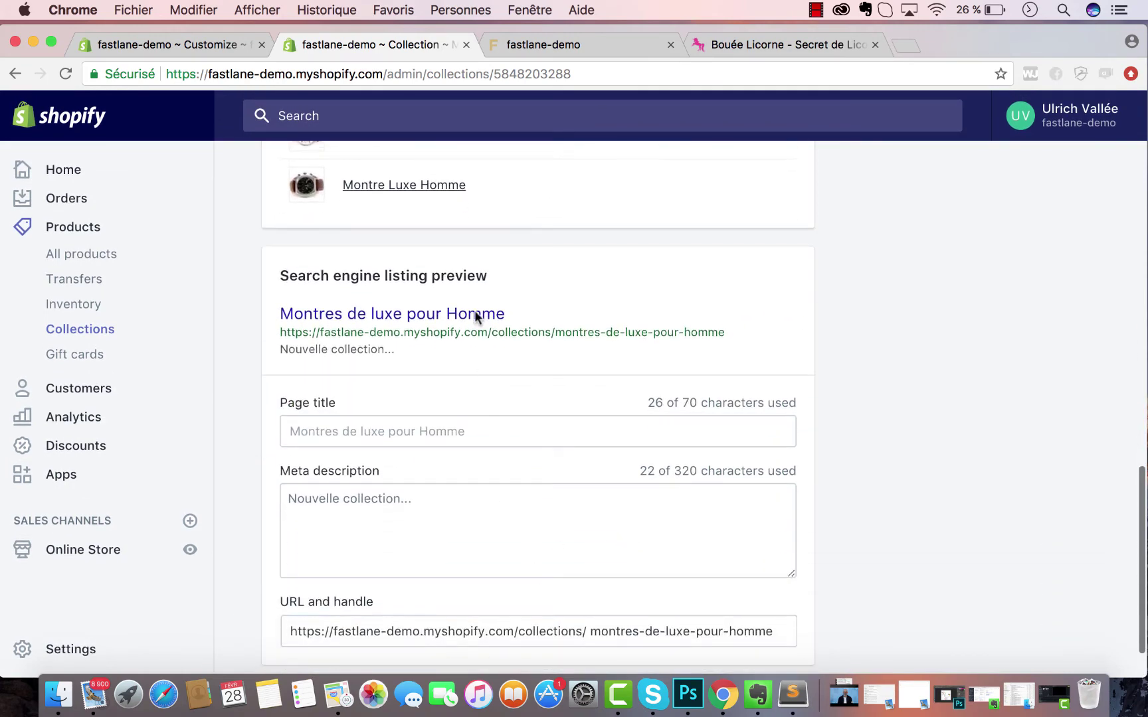
click(464, 43)
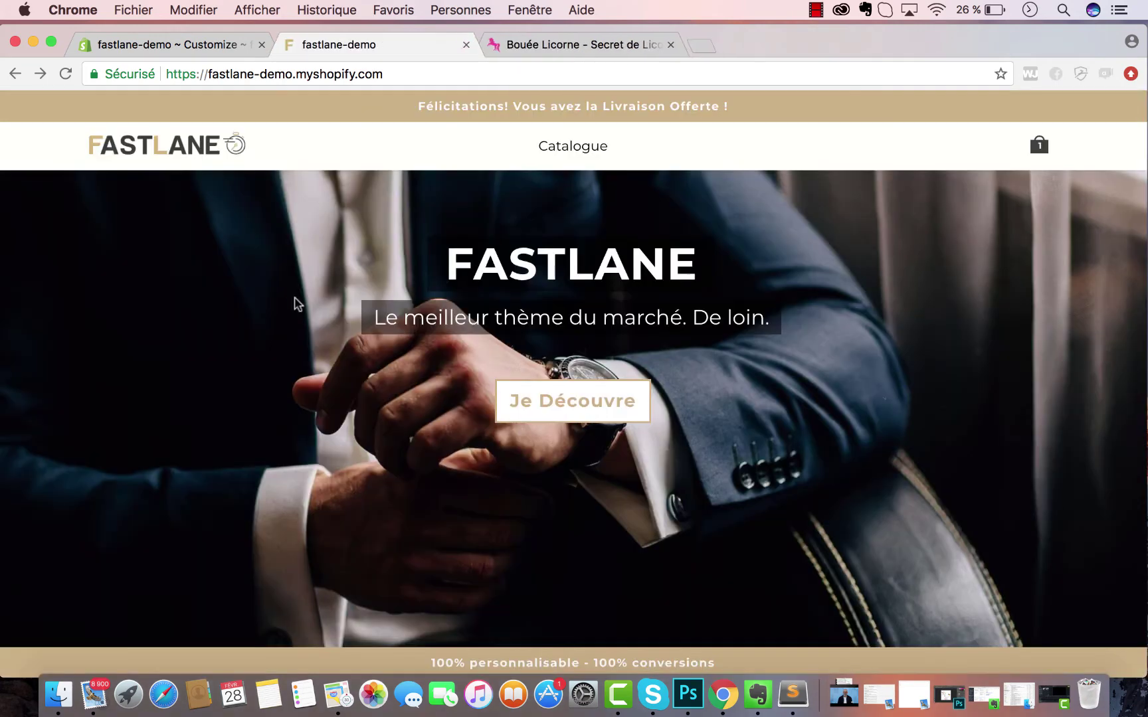
click(170, 44)
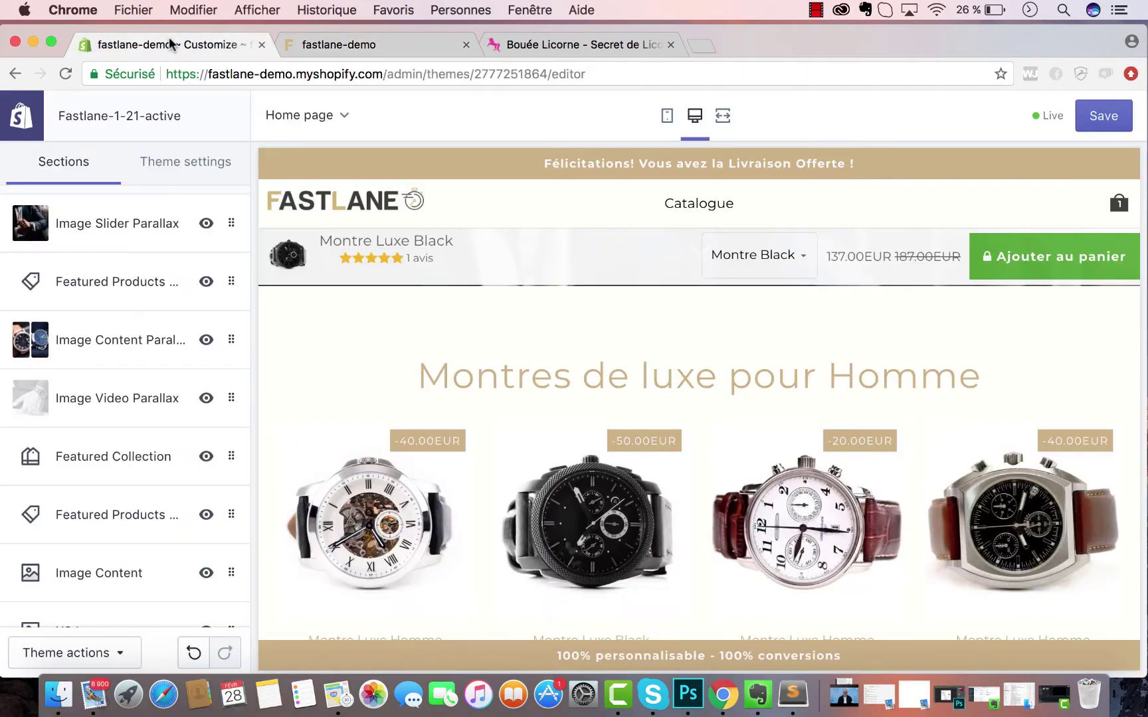
- Paste the copied collection URL as the Featured Products Grid's button link and save the theme
click(107, 286)
scroll(103, 287, down, 6)
click(97, 464)
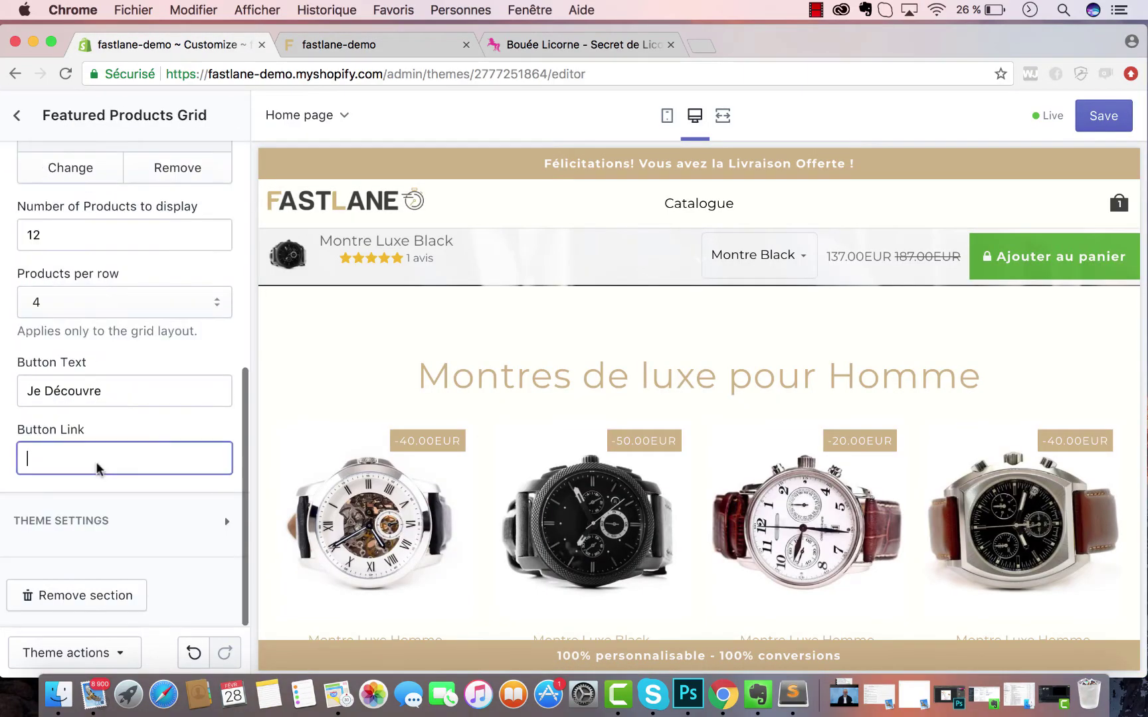
key(super+v)
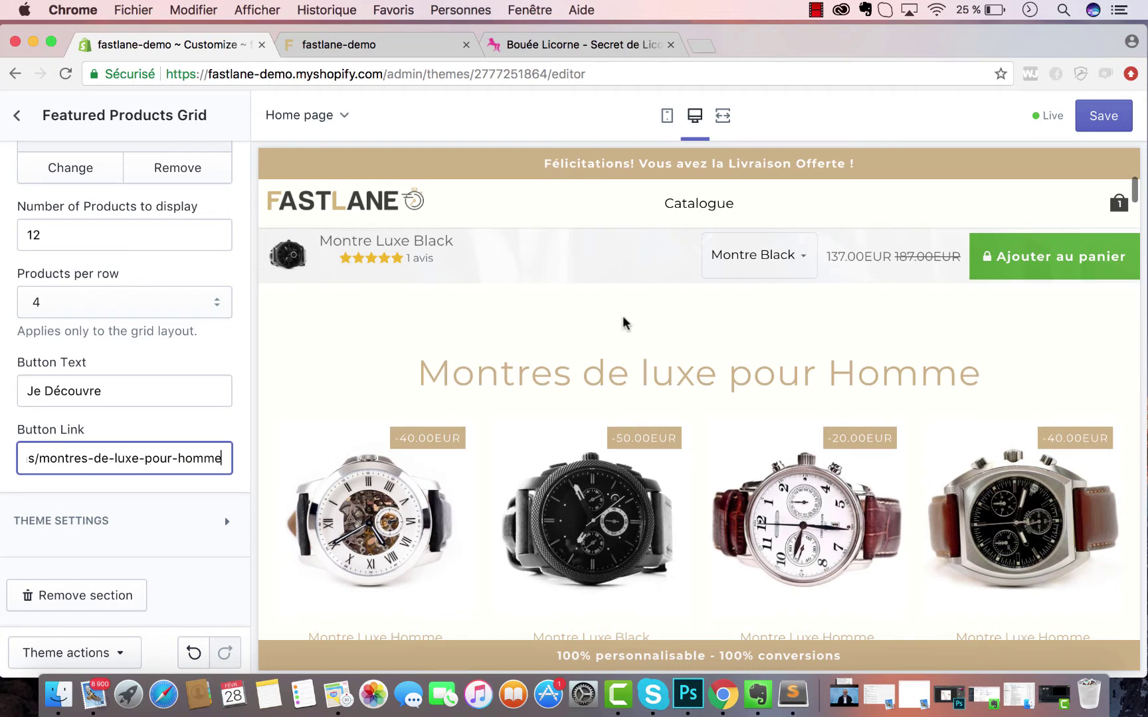
click(1104, 122)
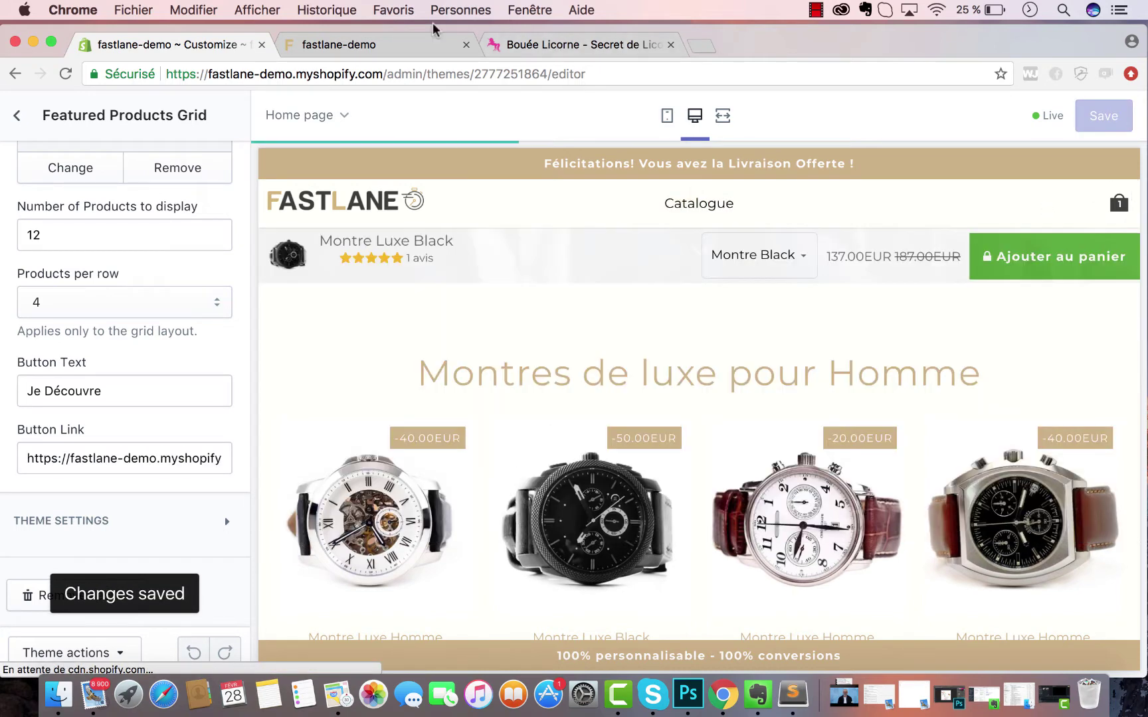
- Reload the storefront home page and test the Je Découvre button below the Montres de luxe pour Homme grid
click(407, 52)
click(65, 74)
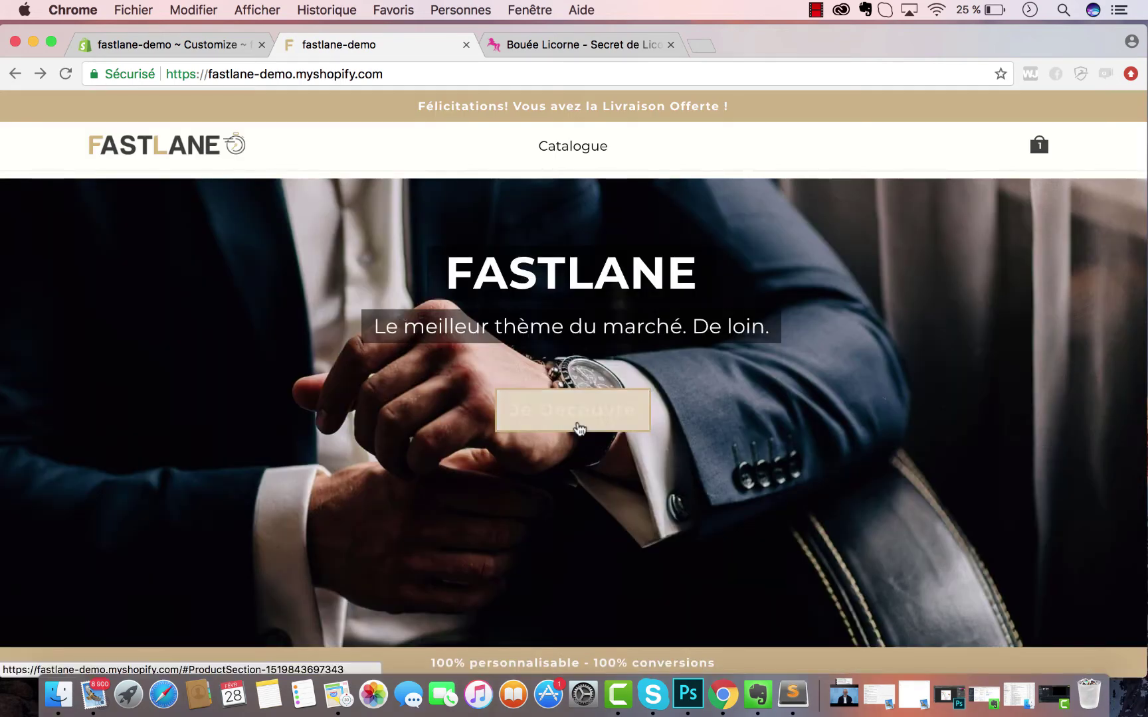
click(578, 429)
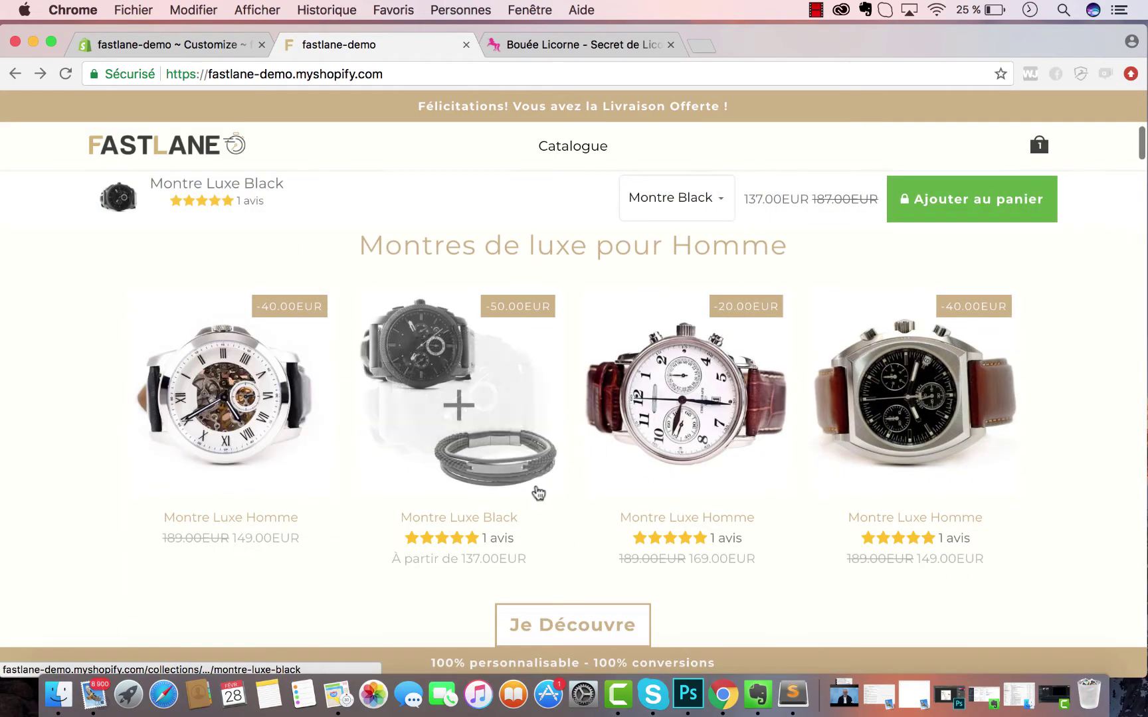
scroll(537, 492, down, 3)
click(552, 510)
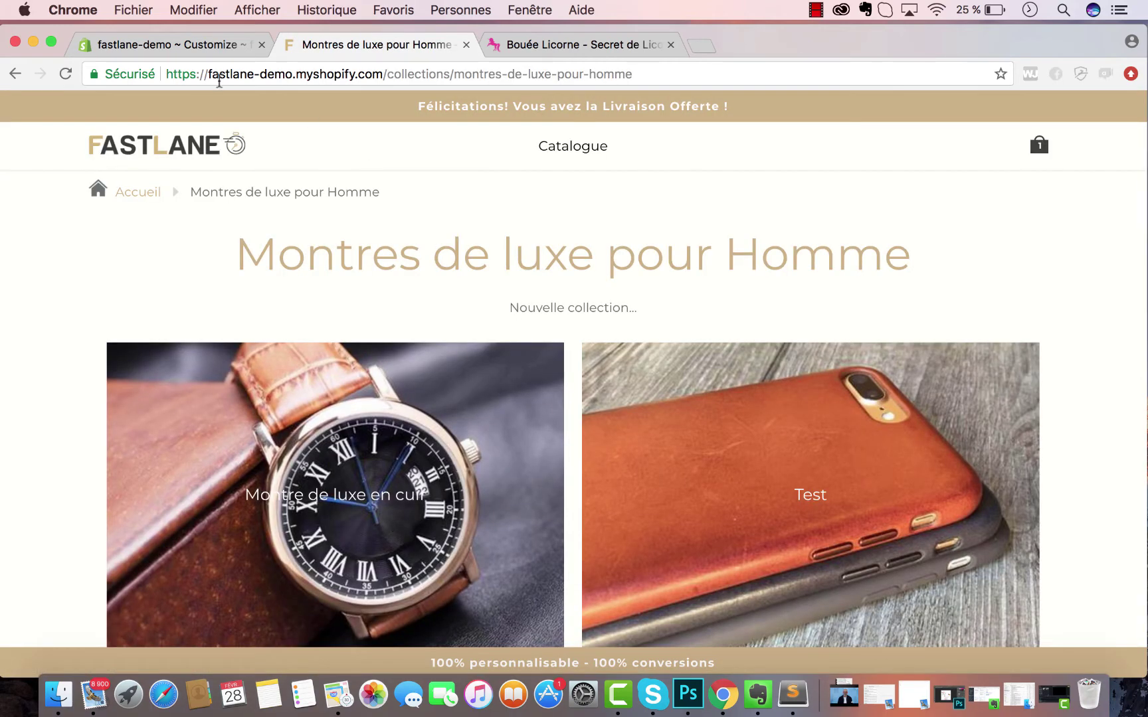
- Return to the theme editor and review the Featured Products Grid settings from the collection title option to the button link
click(180, 47)
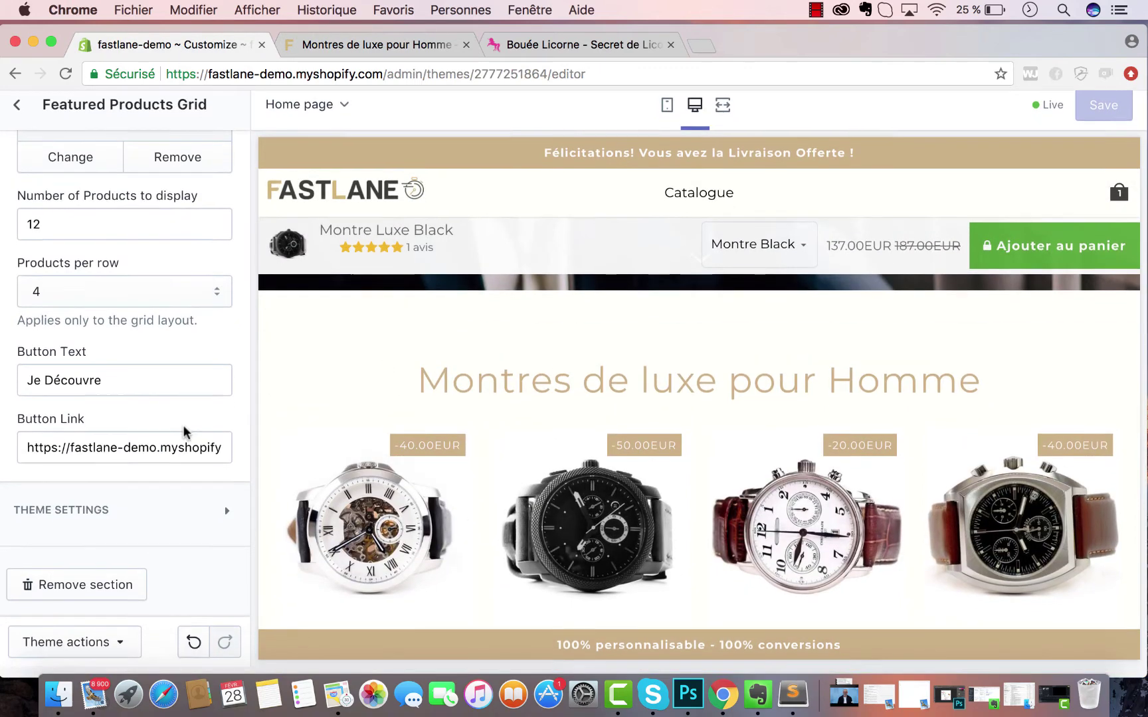
scroll(185, 431, up, 10)
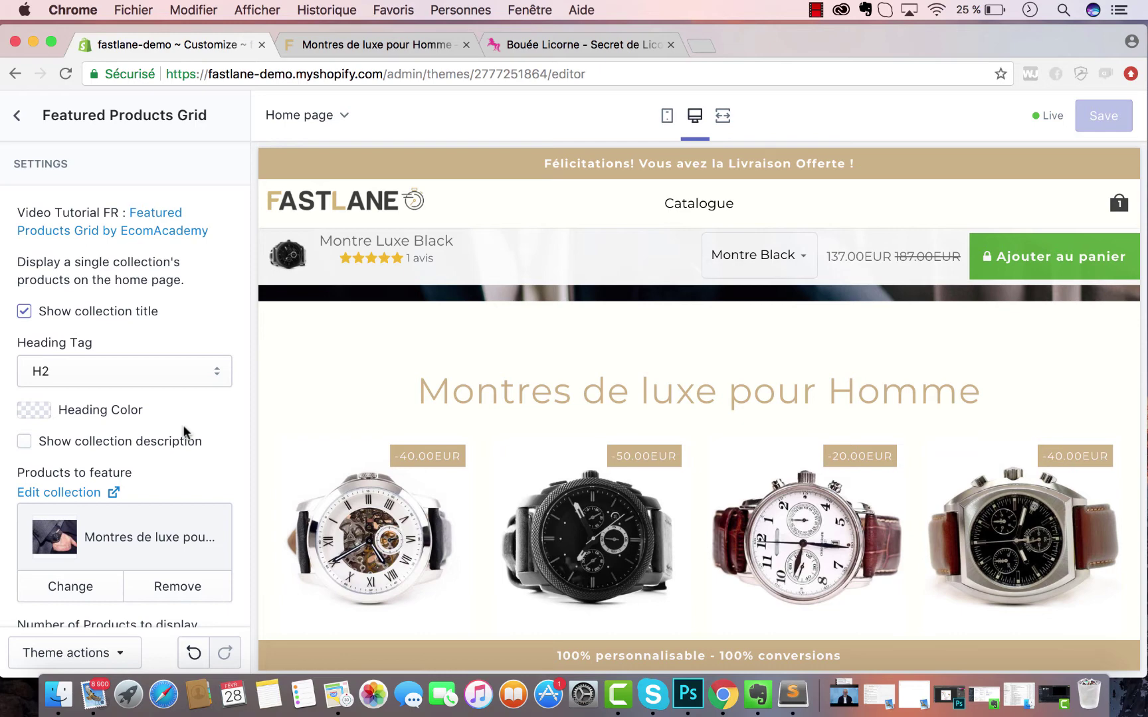
scroll(183, 428, down, 10)
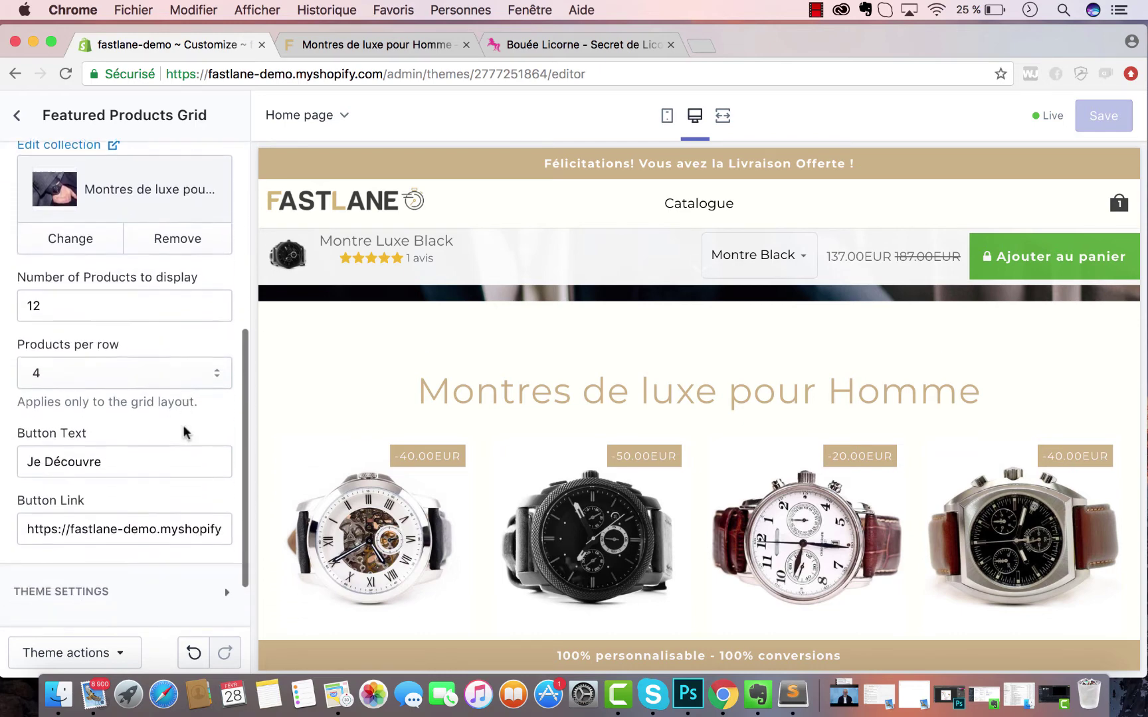
scroll(183, 429, up, 5)
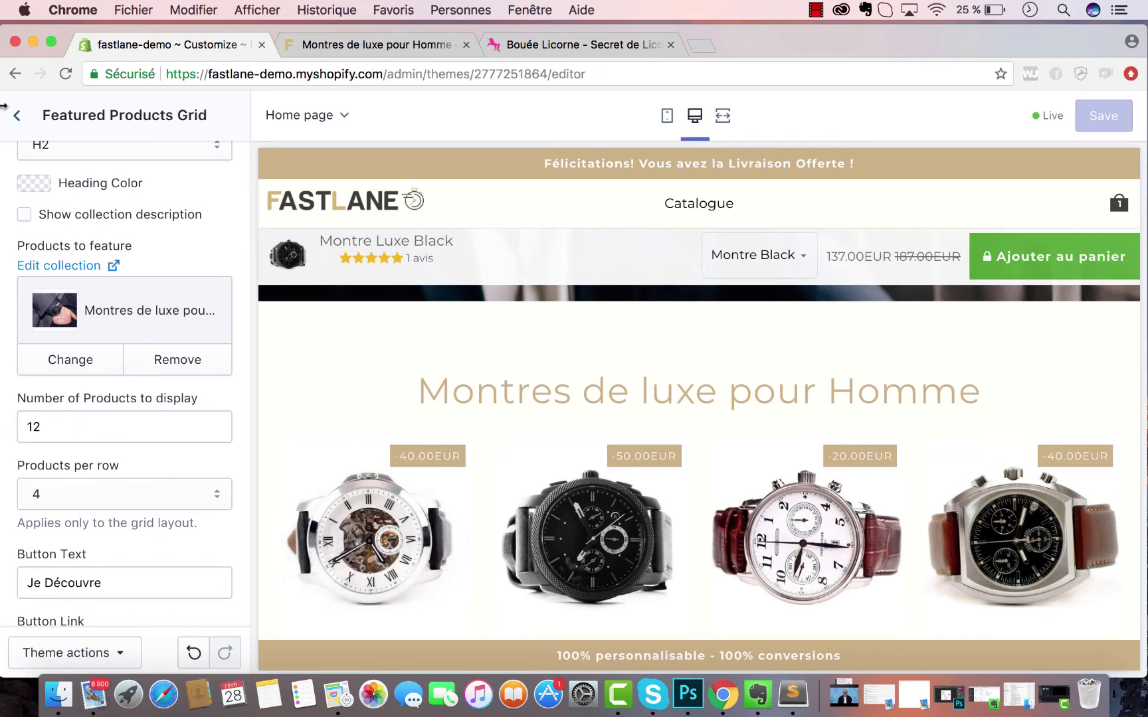
- Leave the grid section and open the Collection page theme settings at the Tag options
click(17, 120)
click(193, 162)
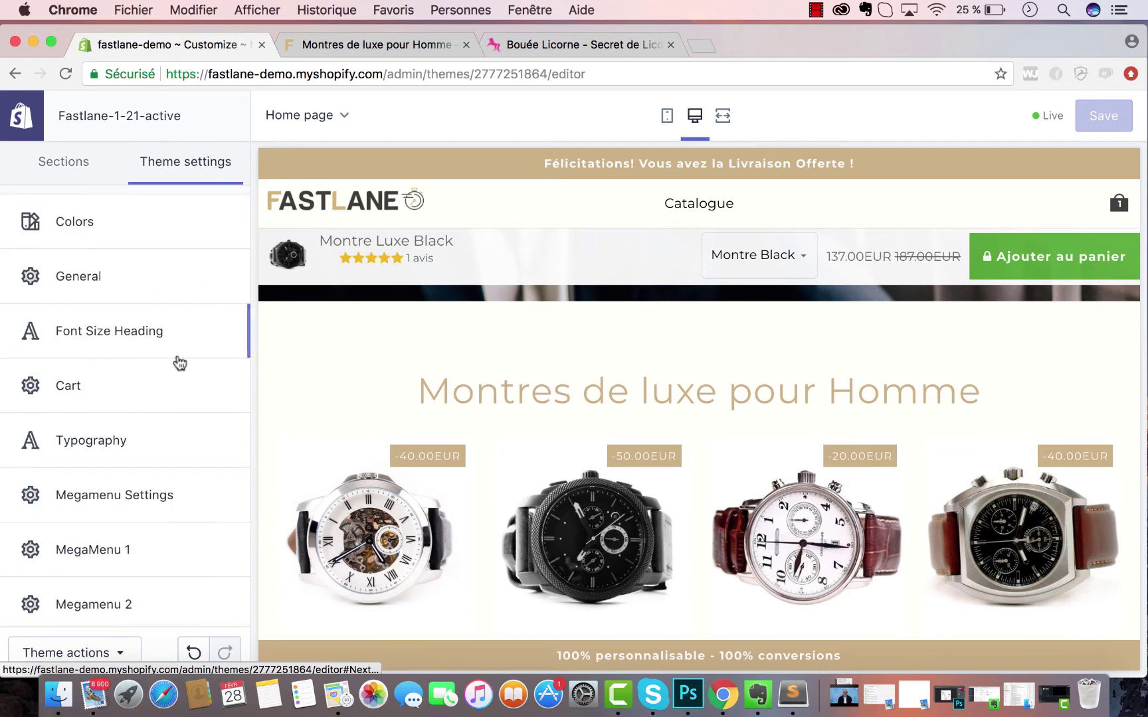
scroll(178, 362, down, 2)
scroll(180, 362, down, 5)
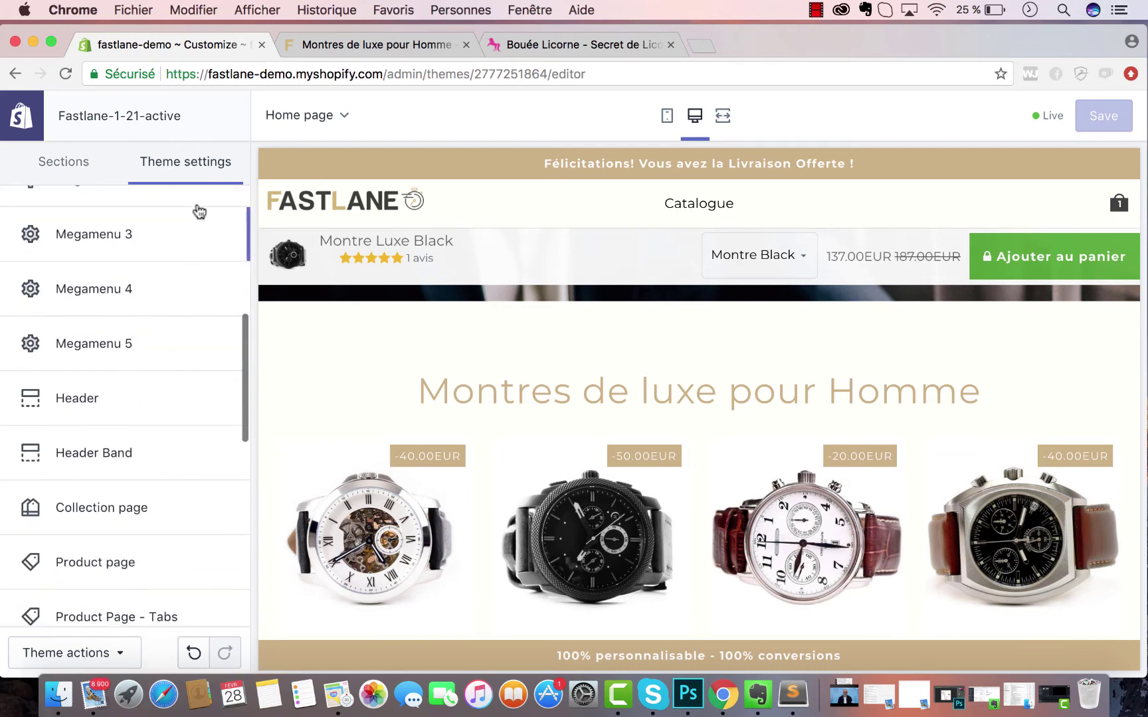
click(102, 507)
scroll(103, 506, down, 6)
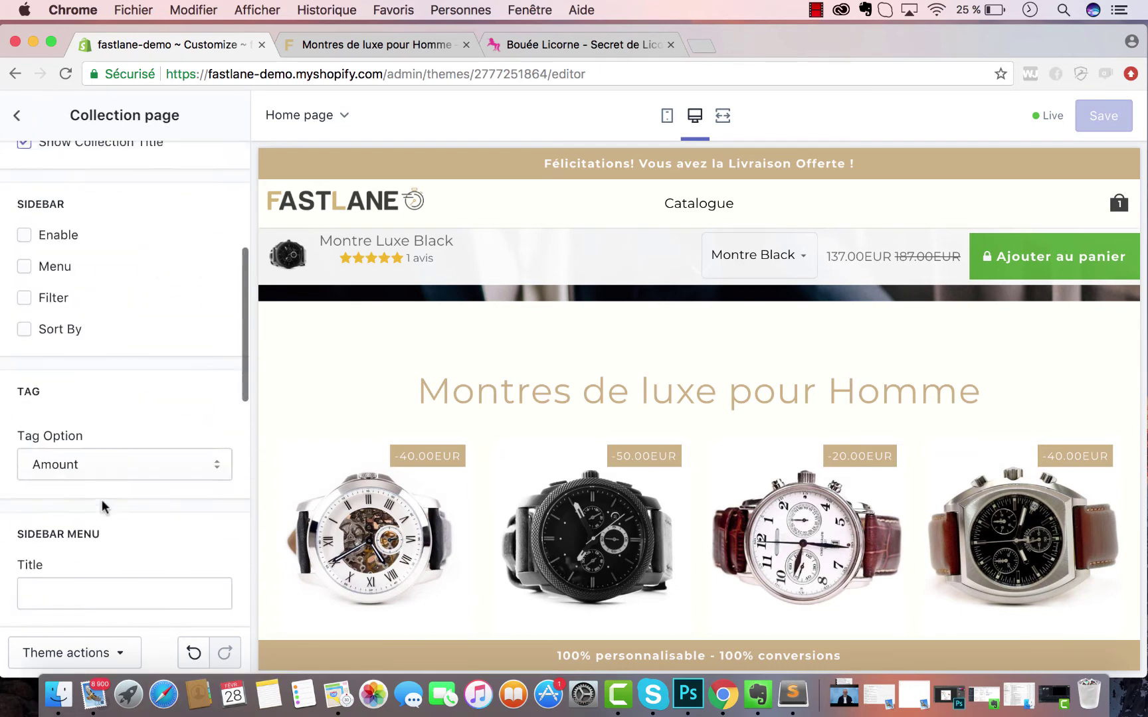
- Set the product Tag Option to Percentage
scroll(103, 506, up, 1)
click(101, 386)
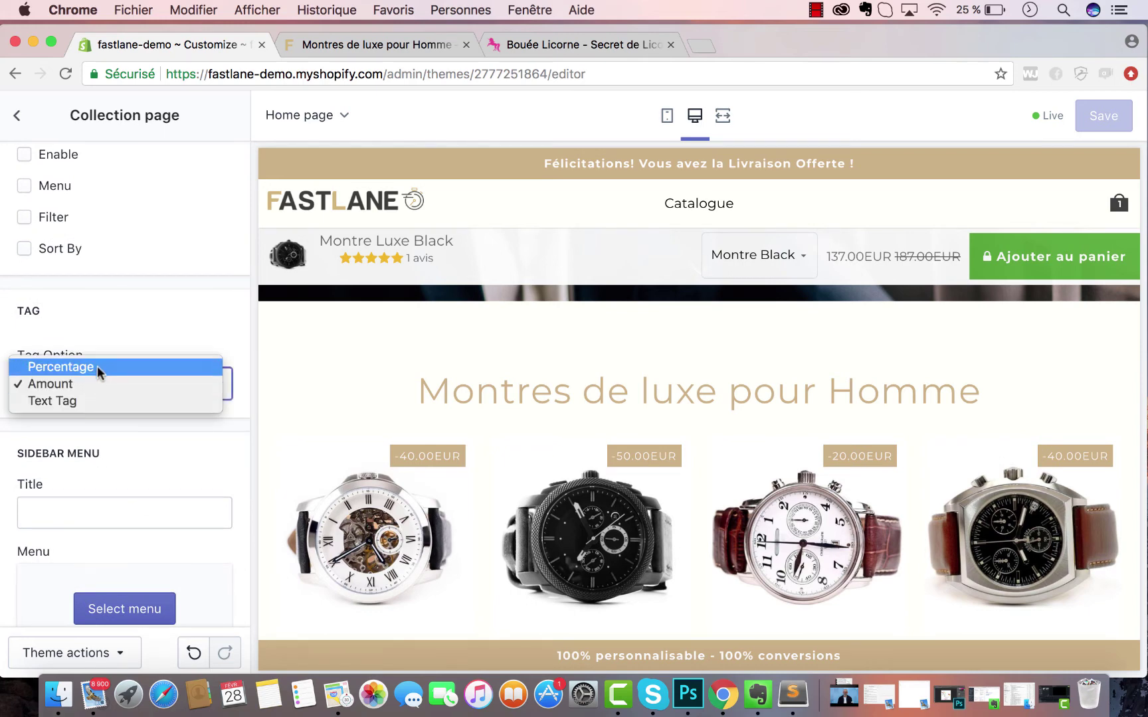
click(97, 366)
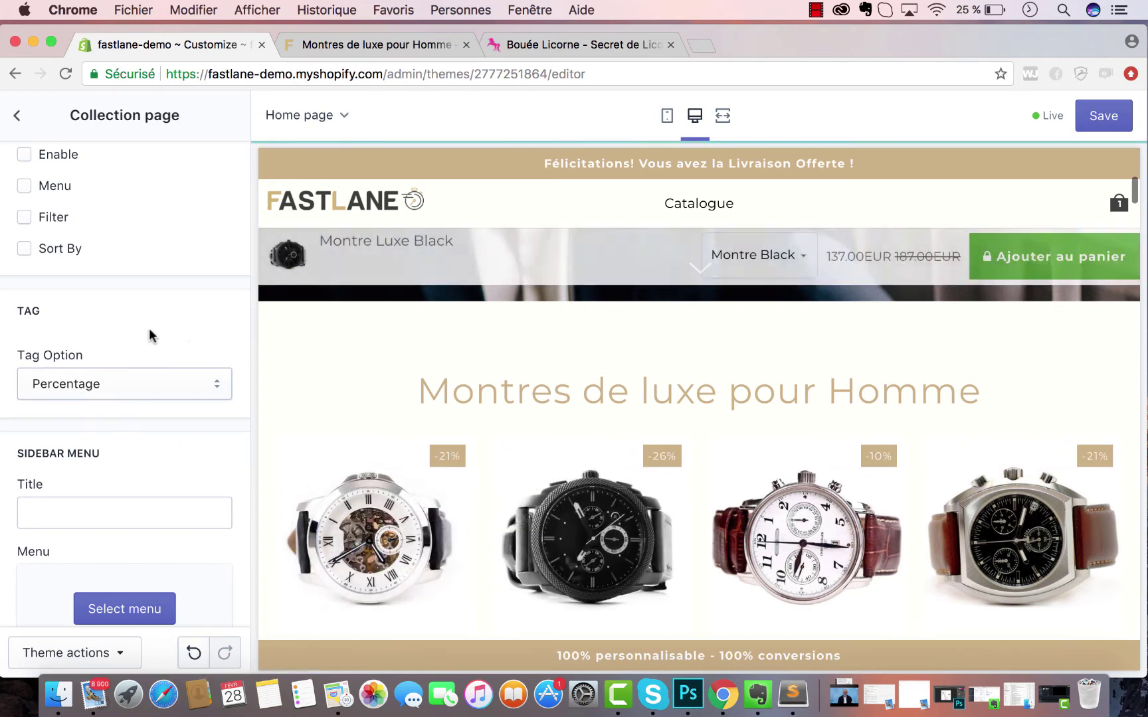
- Set the Tag Option to Text Tag and look through the Collection page settings down to Collection Thumbnails
click(121, 392)
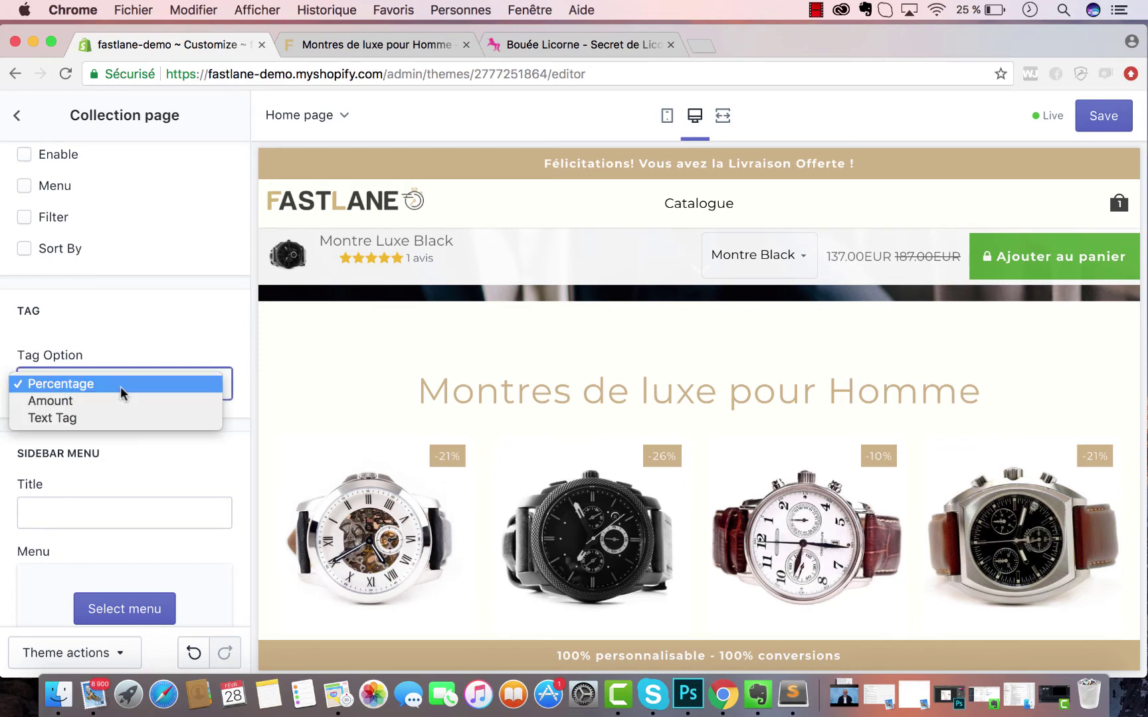
click(102, 418)
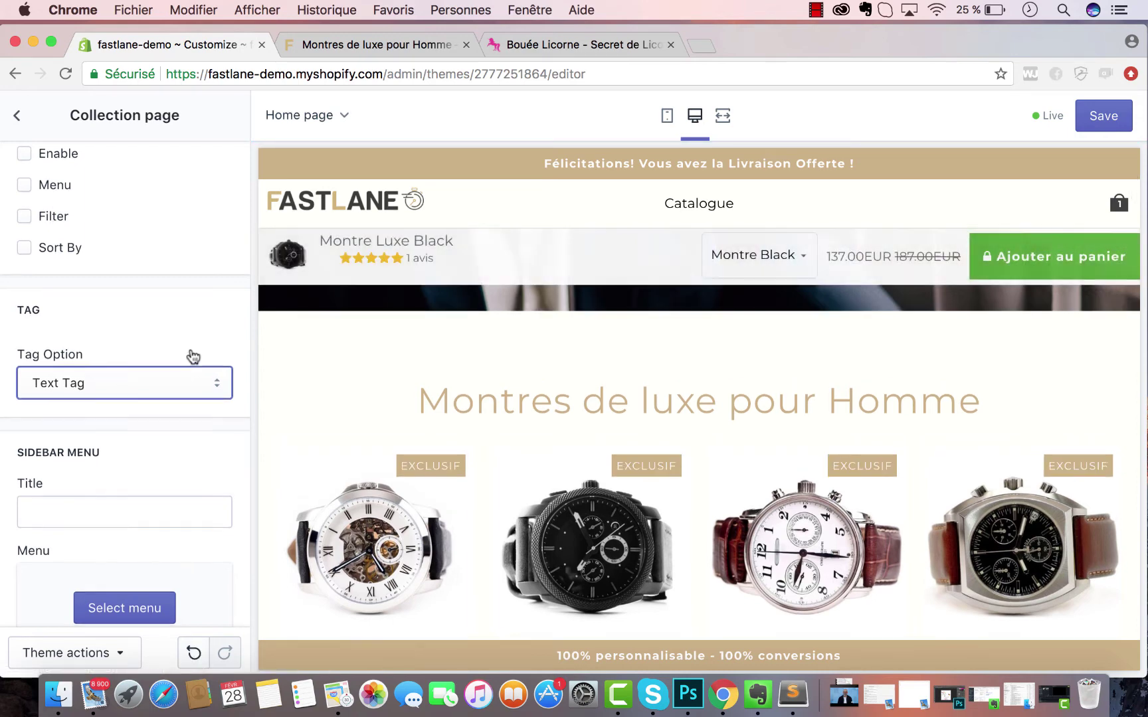
scroll(142, 371, down, 5)
scroll(98, 544, down, 8)
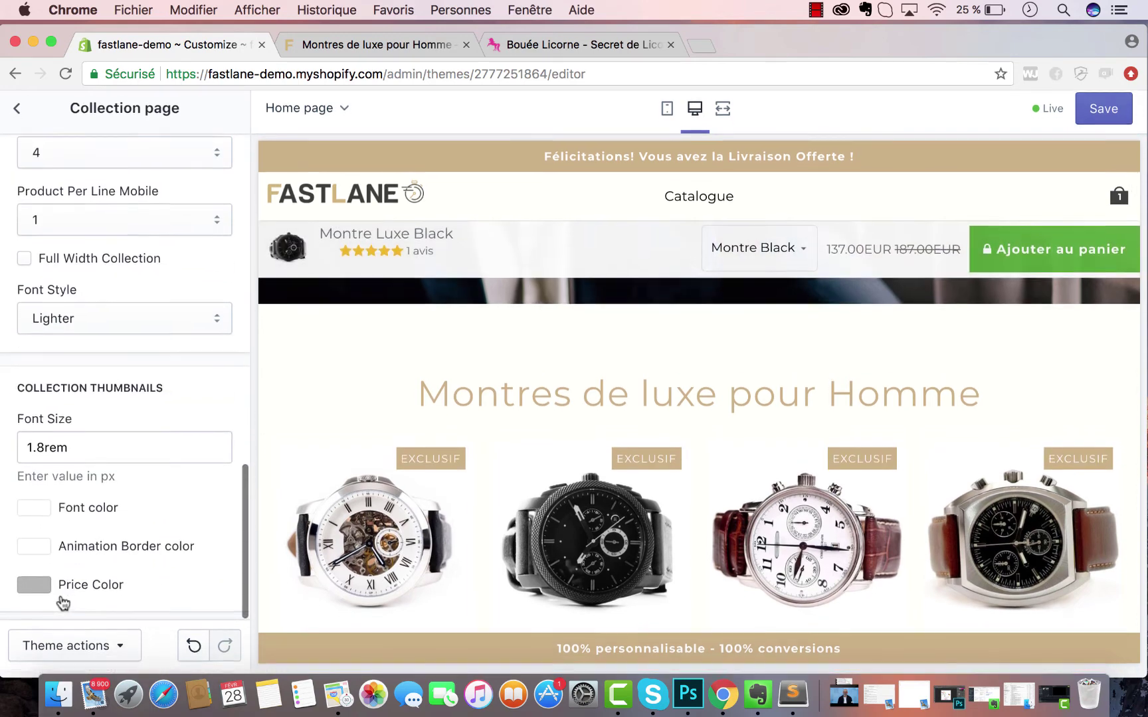
click(53, 653)
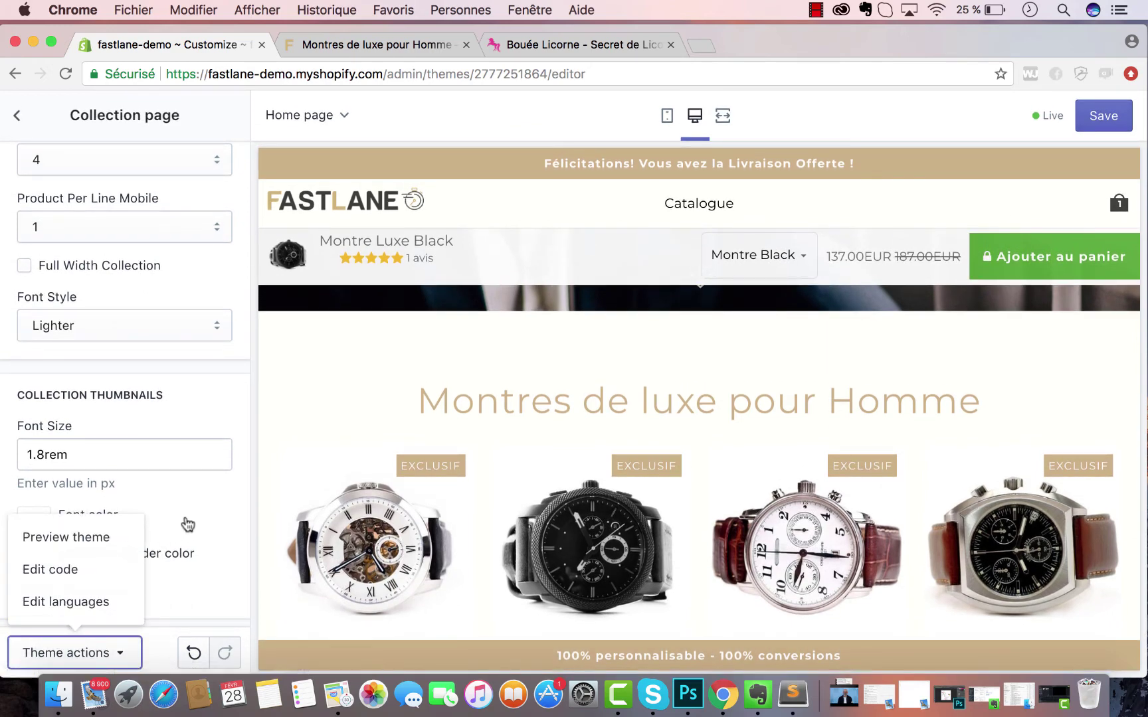
scroll(212, 372, up, 5)
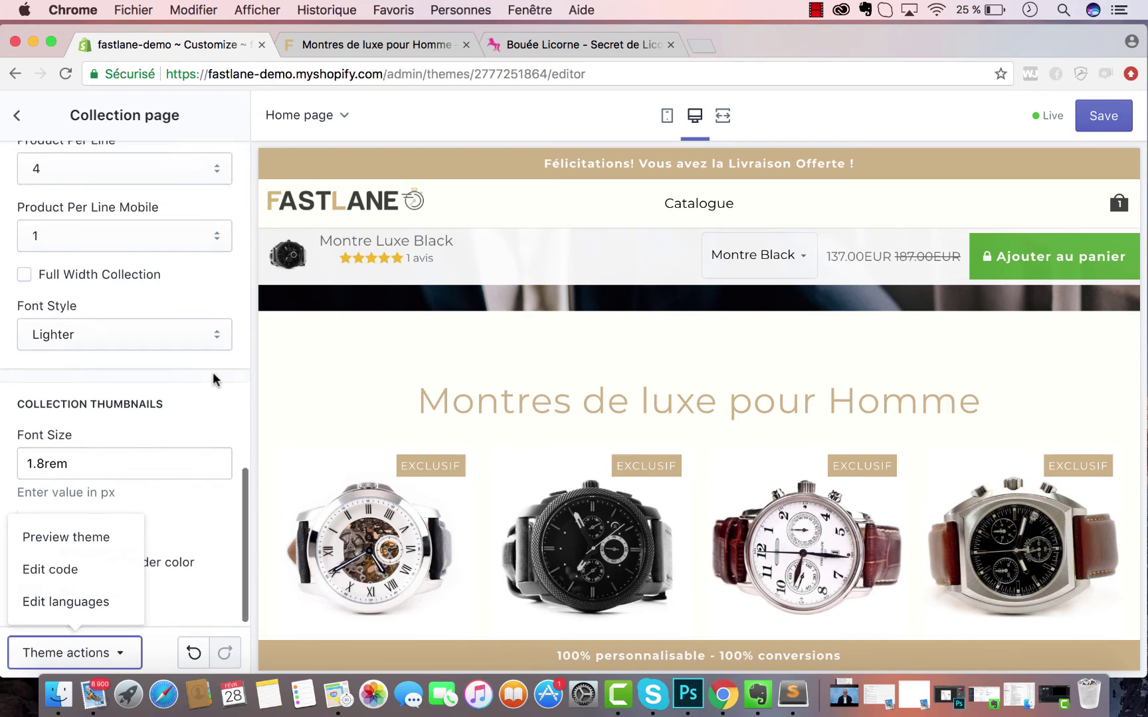
scroll(213, 372, up, 1)
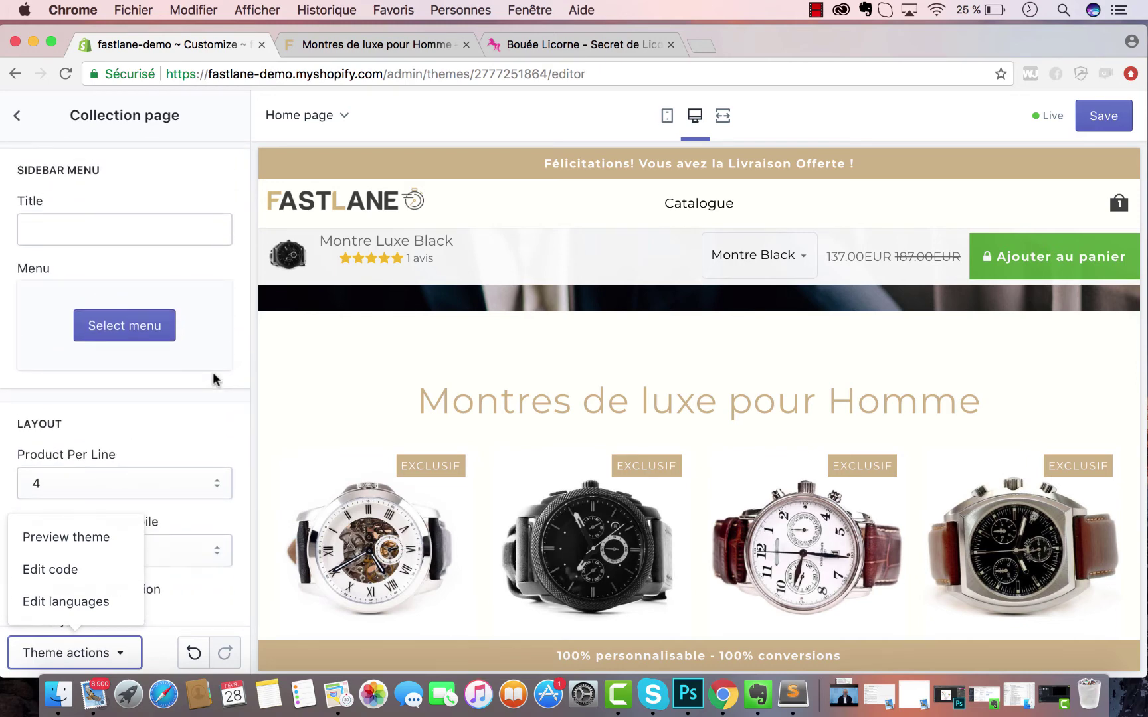
scroll(397, 462, down, 3)
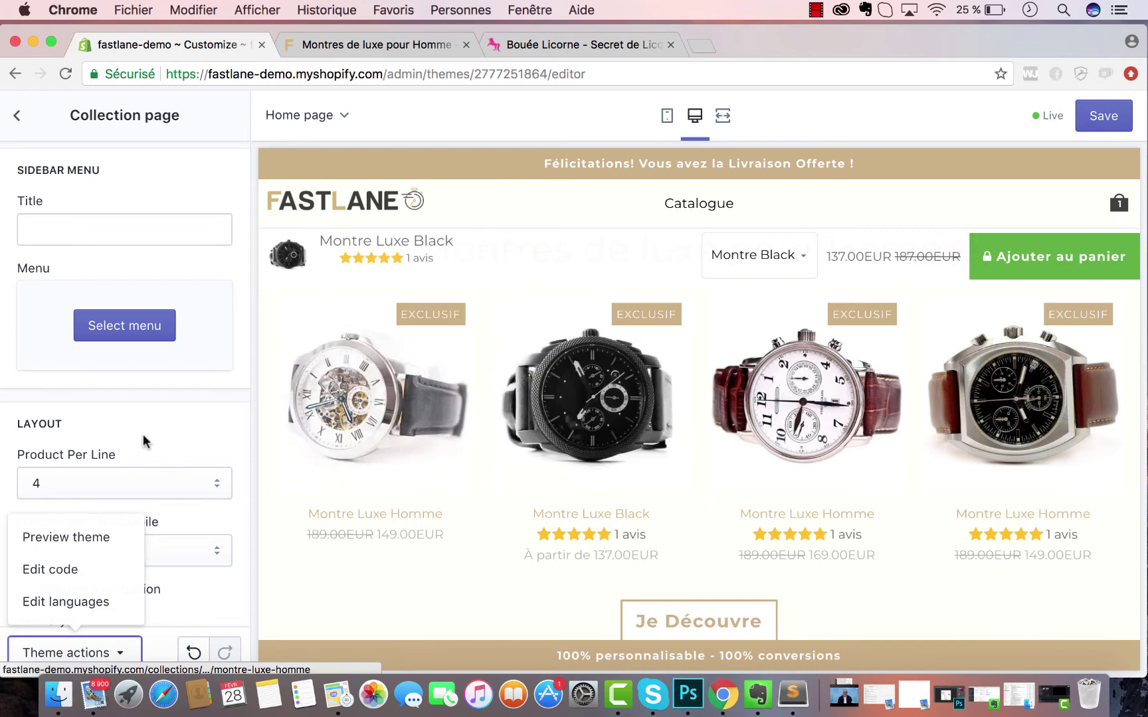
scroll(142, 435, up, 4)
scroll(142, 433, up, 5)
- Leave the Collection page settings and open the first Featured Products Grid section at its products-per-row and button options
click(16, 117)
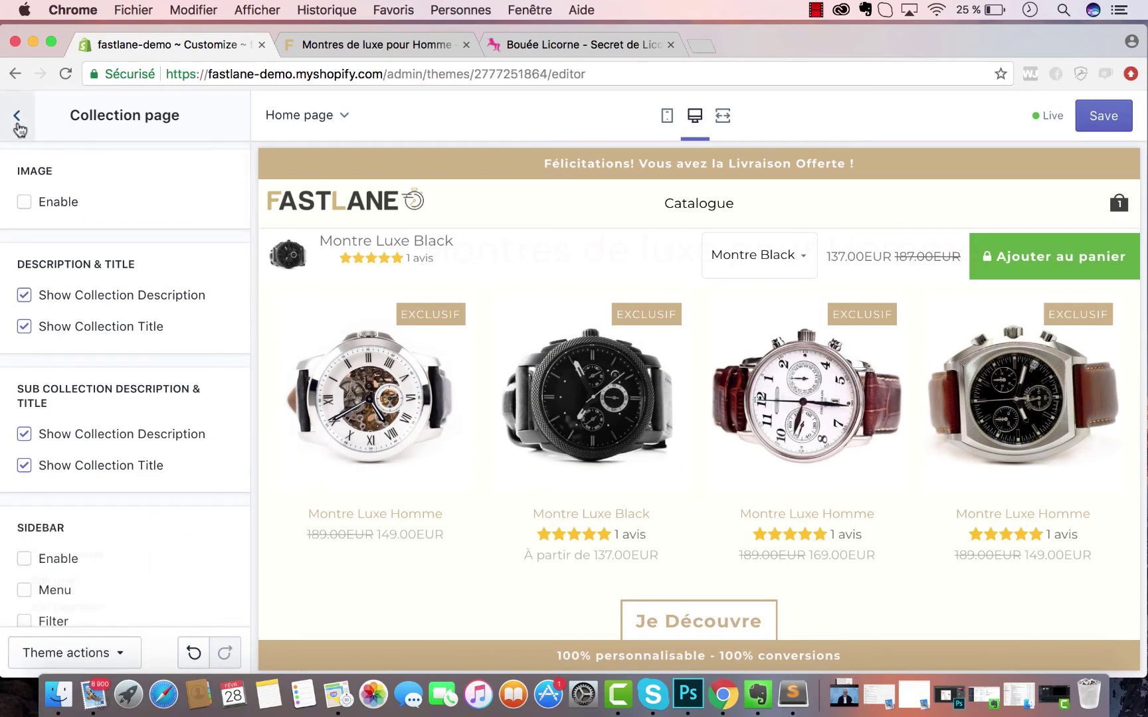
click(42, 162)
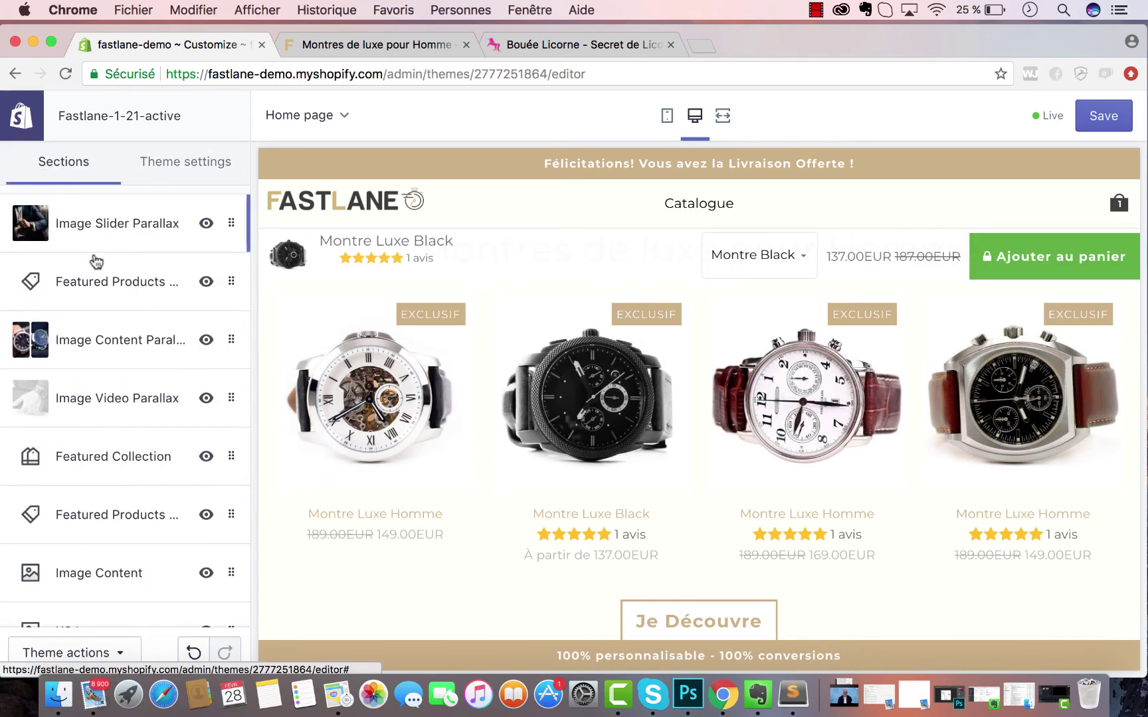
click(85, 284)
scroll(181, 290, down, 6)
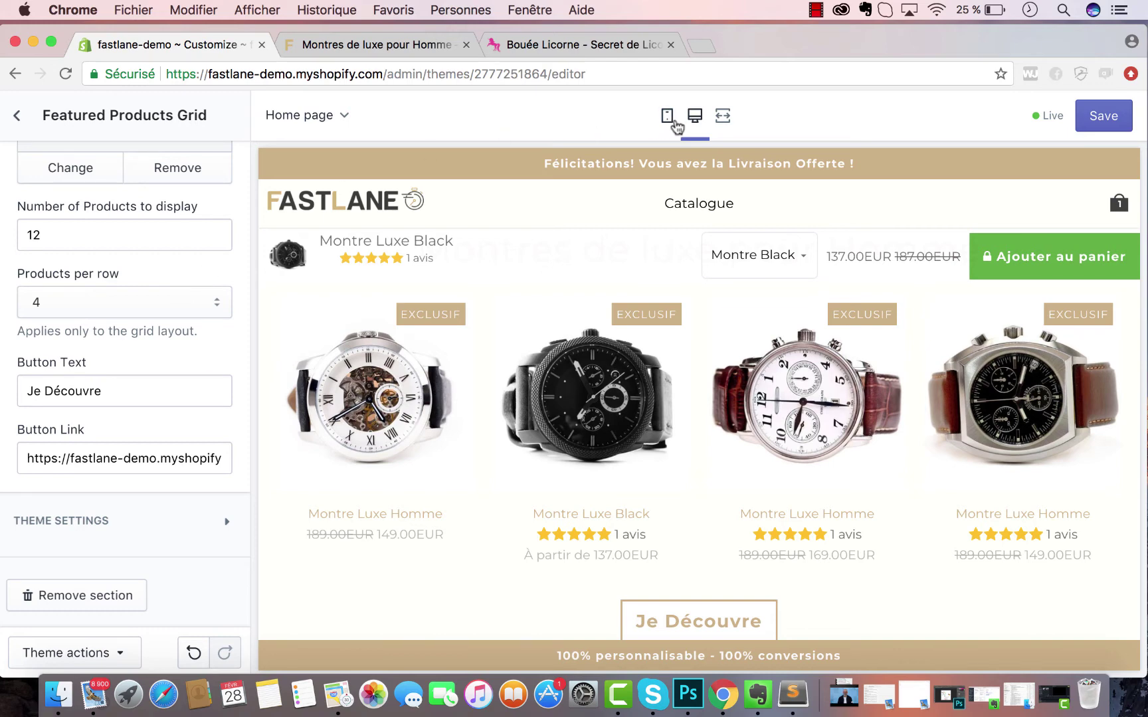
- Switch the home page preview to mobile view and examine how the Montres de luxe pour Homme grid lays out its products
click(668, 119)
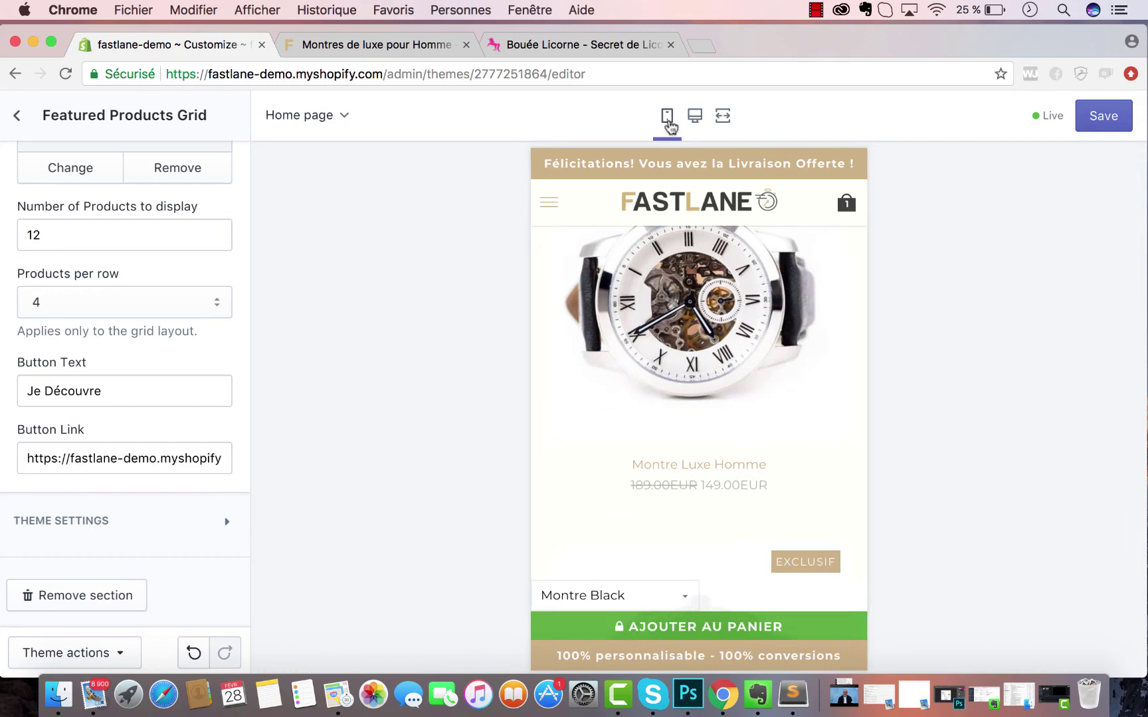
scroll(584, 333, down, 4)
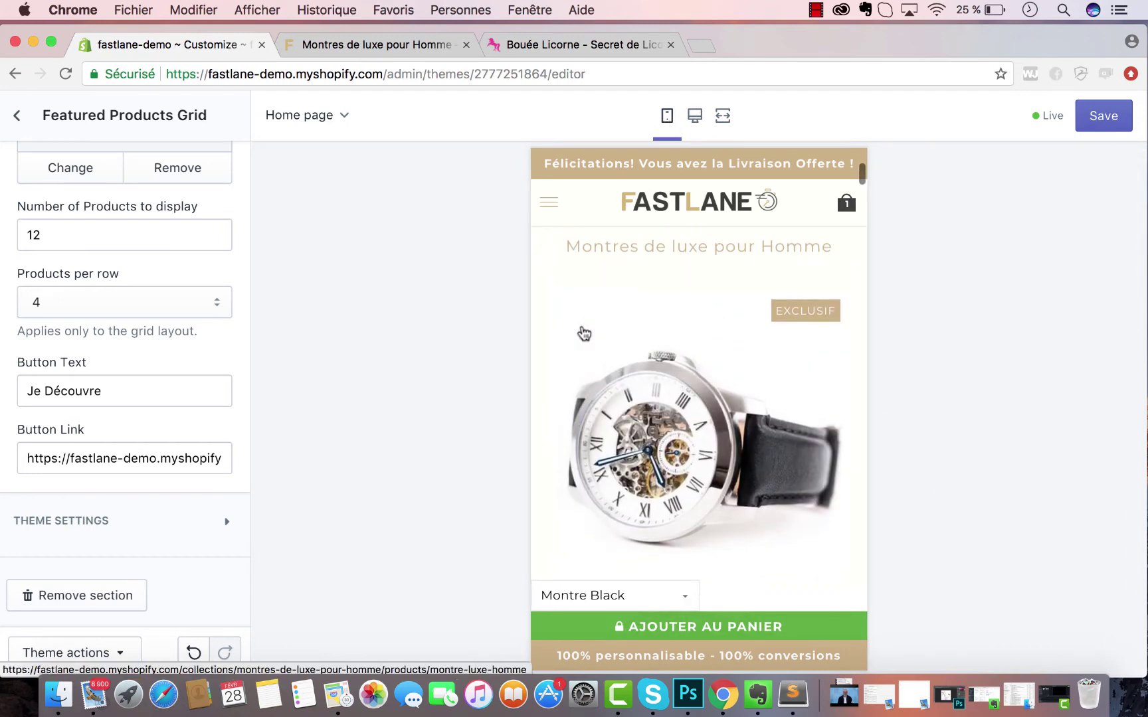
scroll(584, 333, up, 3)
scroll(584, 334, down, 1)
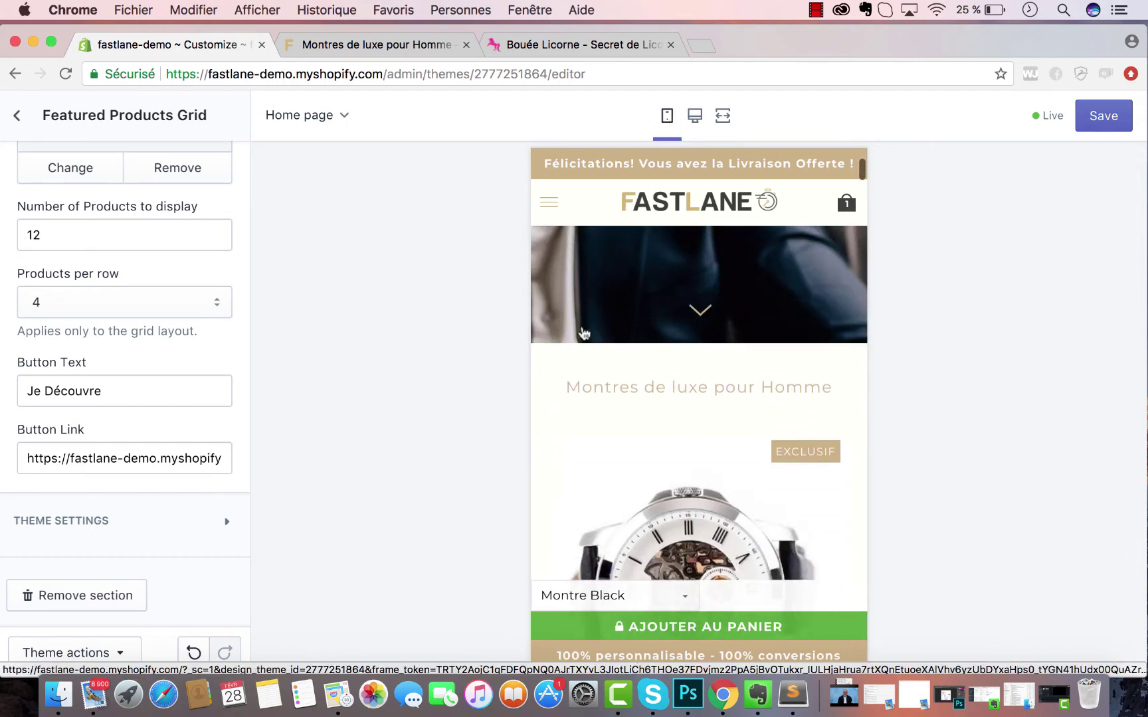
scroll(584, 334, down, 5)
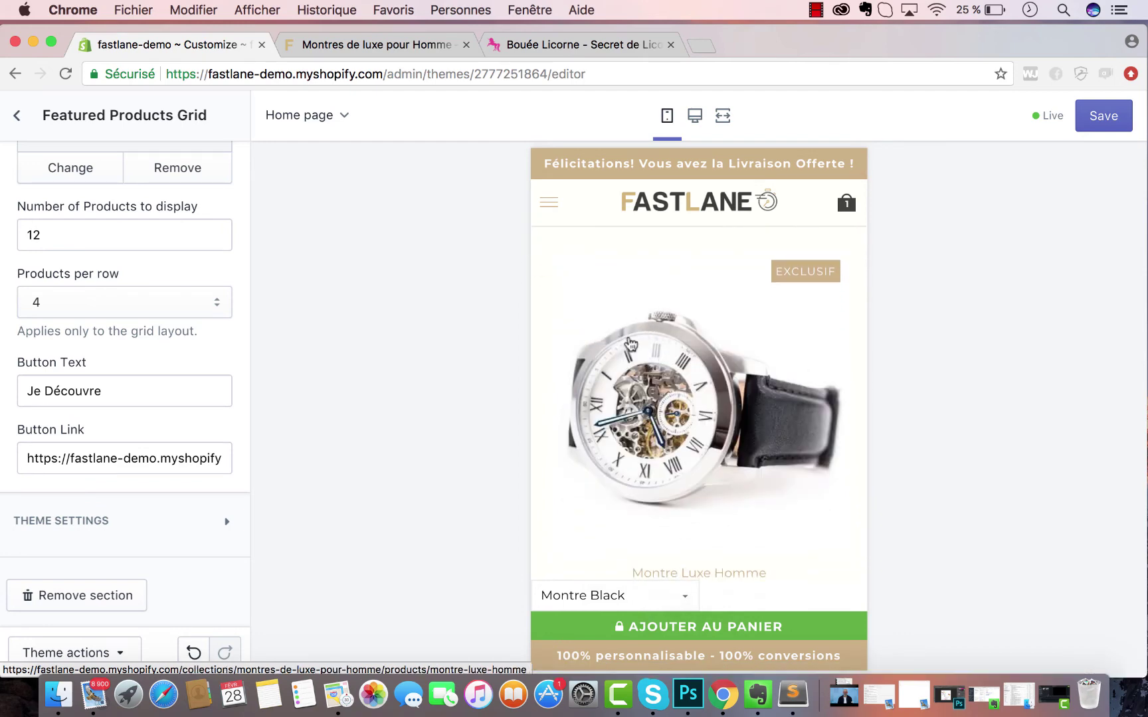
scroll(629, 342, down, 10)
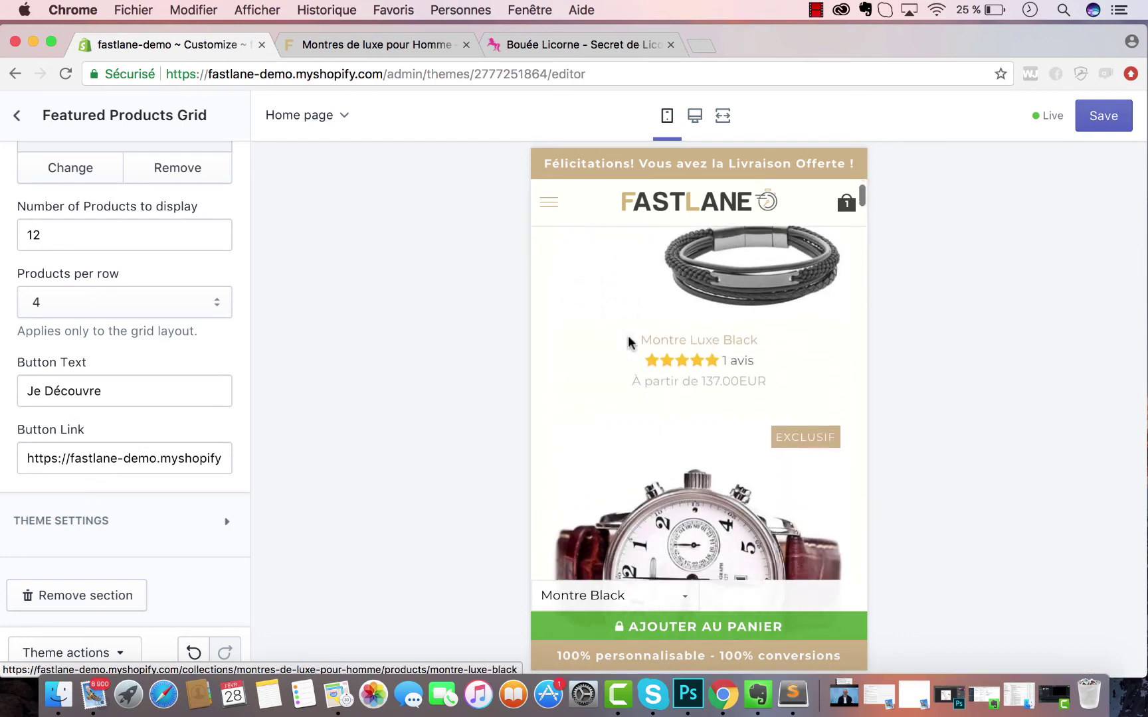
scroll(630, 342, down, 10)
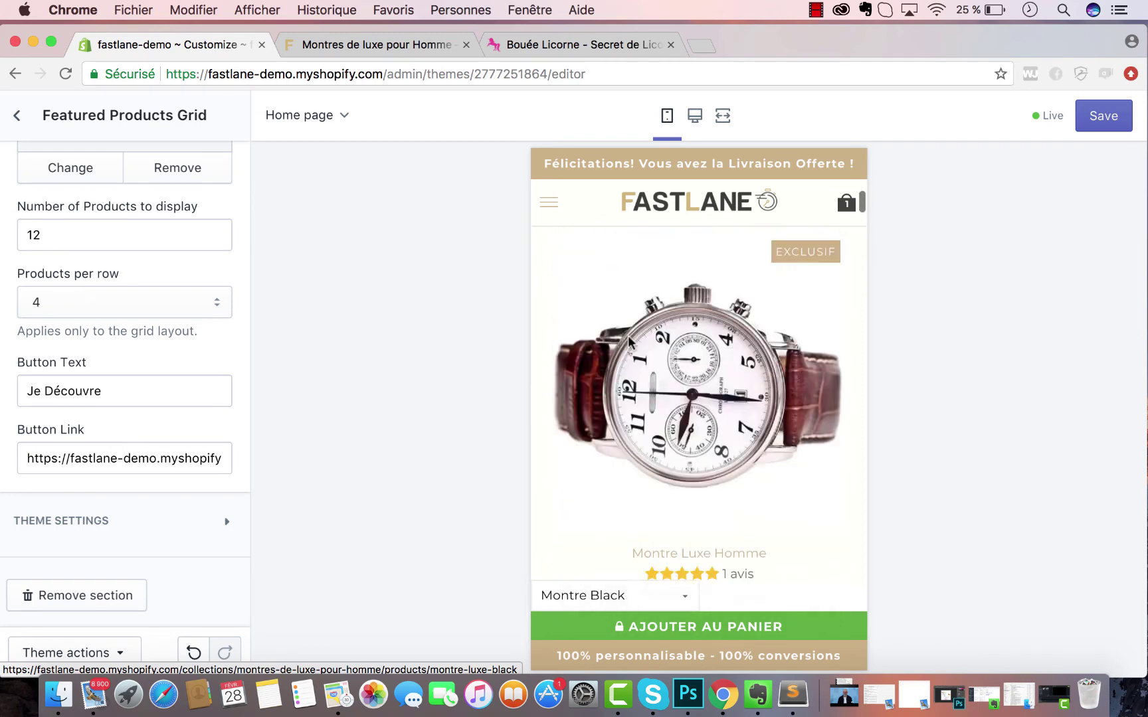
scroll(630, 343, up, 15)
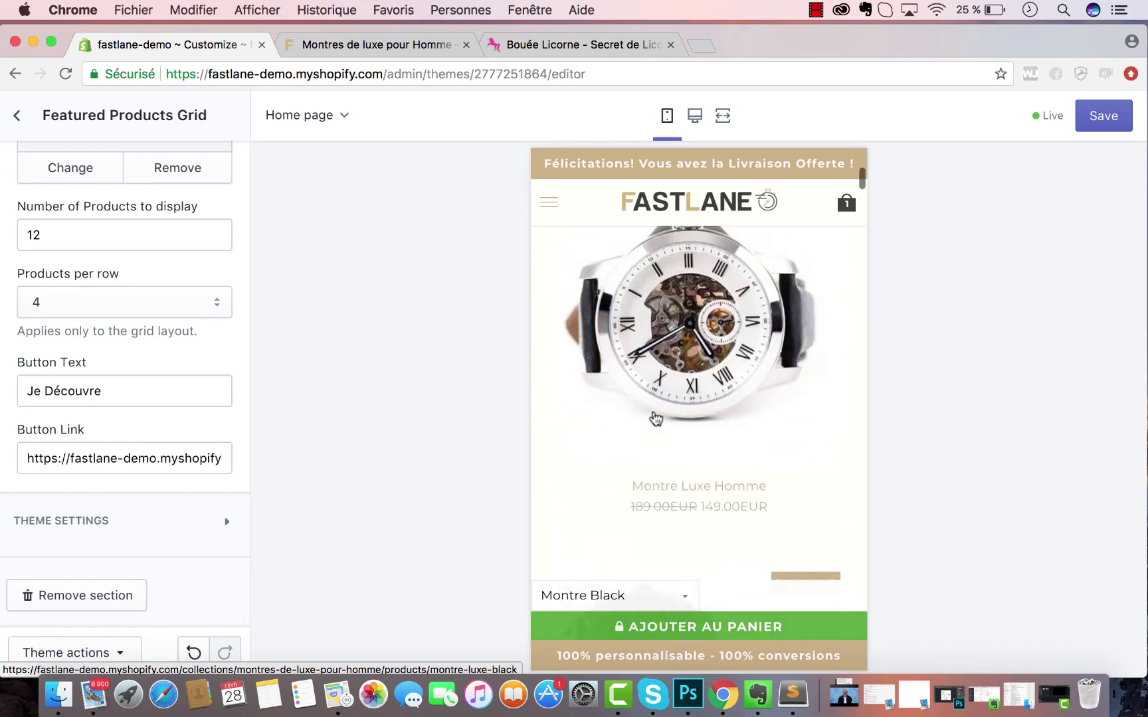
scroll(656, 419, up, 2)
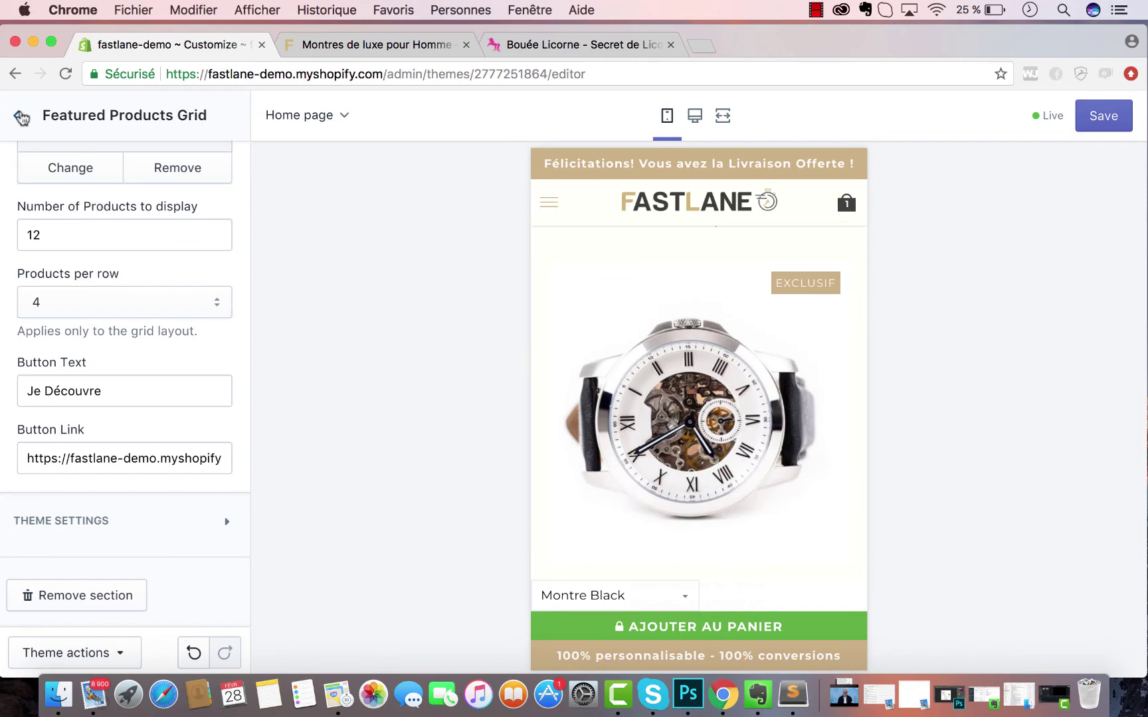
- Leave the grid section and open the Collection page theme settings at the Layout options
click(22, 118)
click(181, 160)
scroll(148, 348, down, 8)
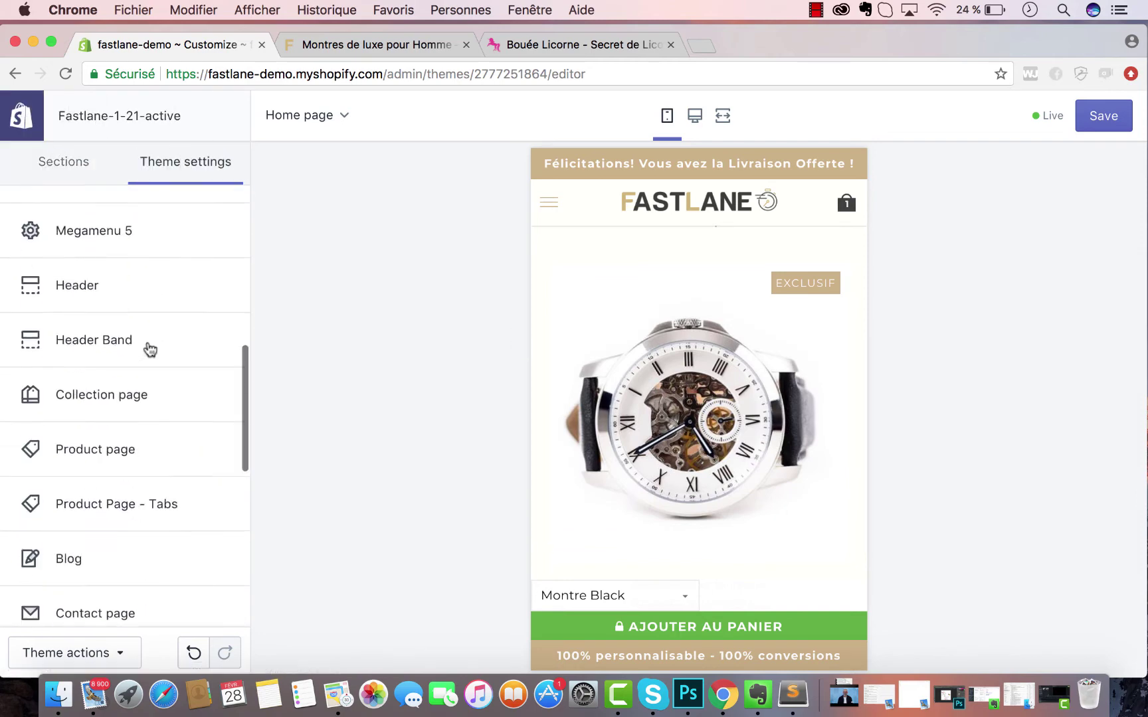
scroll(149, 345, down, 3)
click(104, 210)
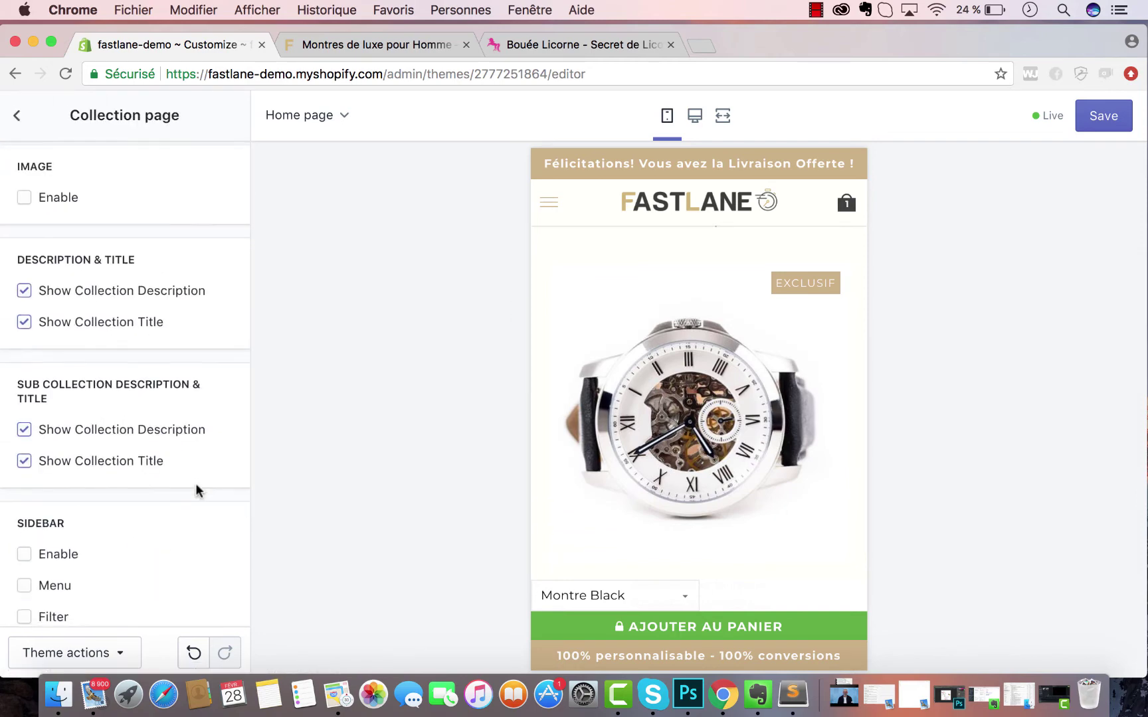
scroll(195, 490, down, 15)
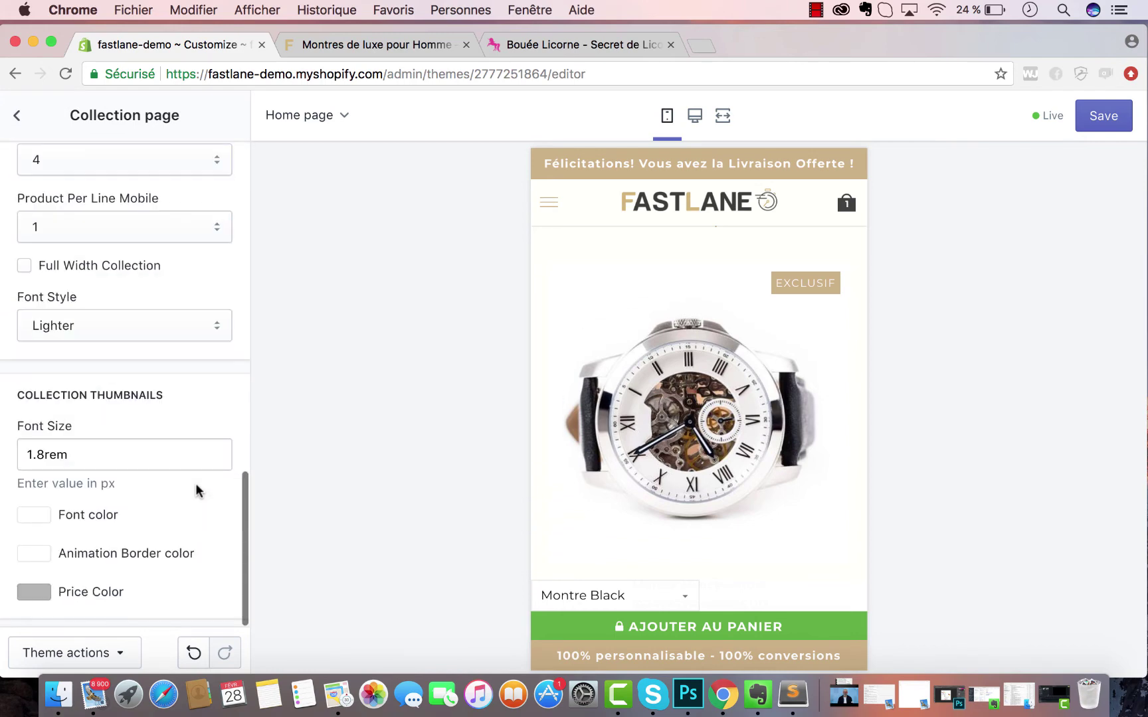
scroll(164, 430, up, 4)
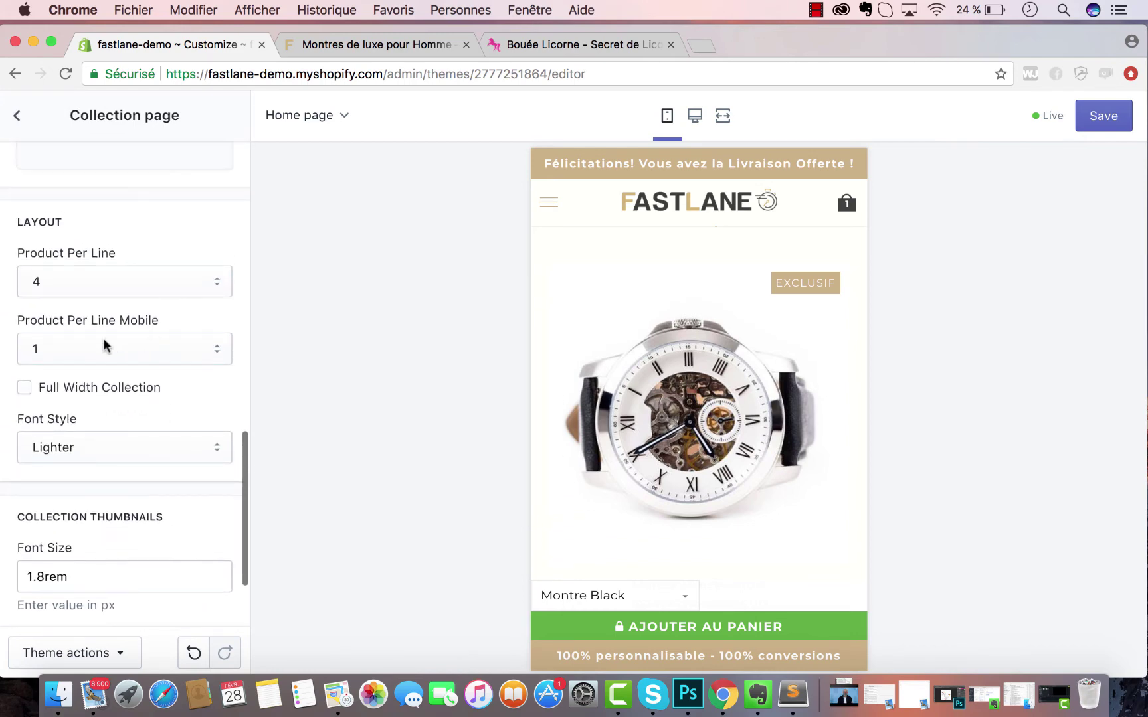
- Set Product Per Line Mobile to 2 and check the featured products grid in the mobile preview
click(119, 346)
click(106, 368)
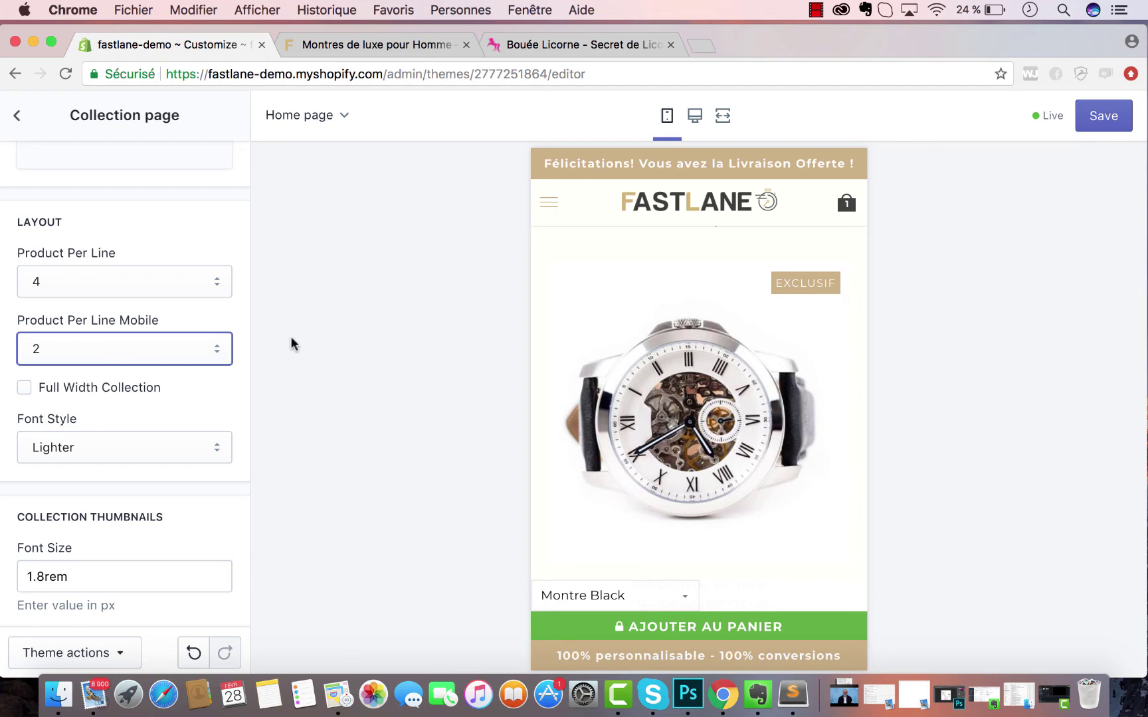
click(291, 343)
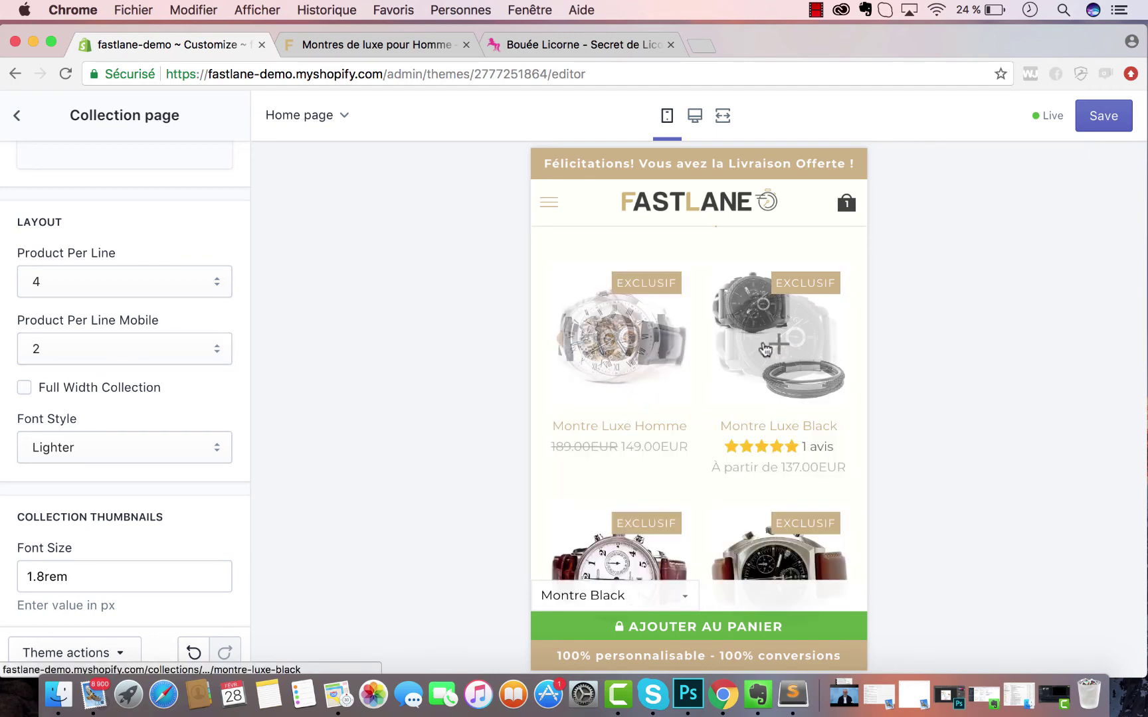
scroll(764, 332, down, 1)
scroll(765, 348, up, 3)
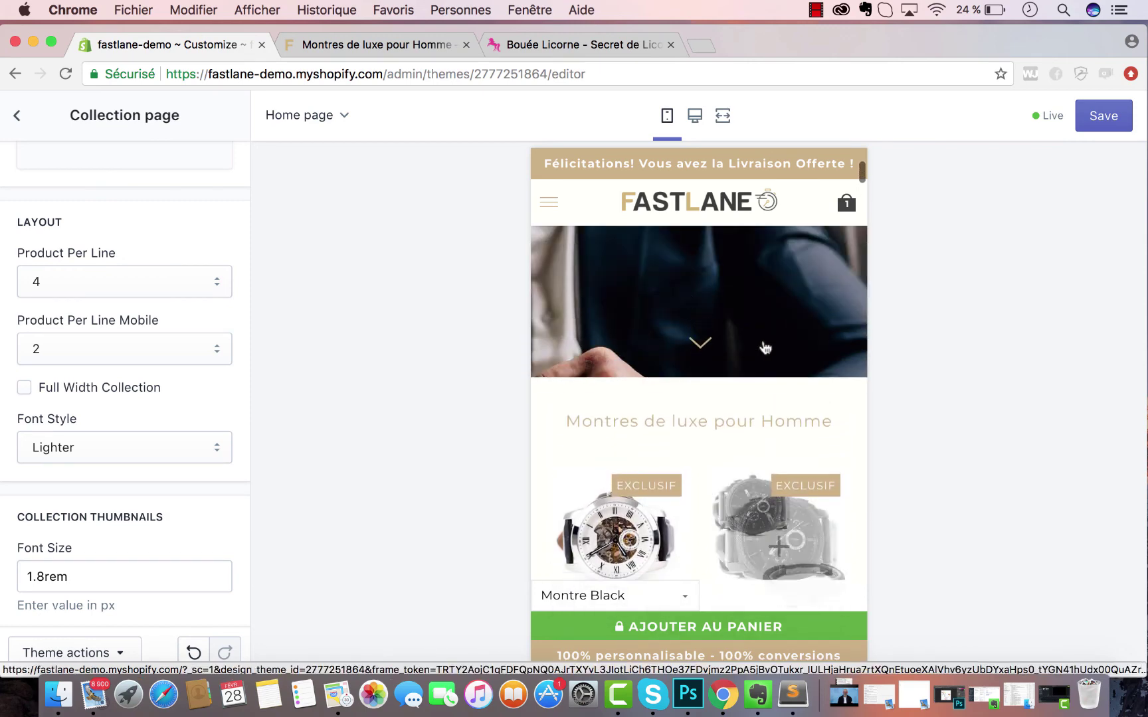
scroll(764, 345, down, 3)
scroll(828, 436, down, 5)
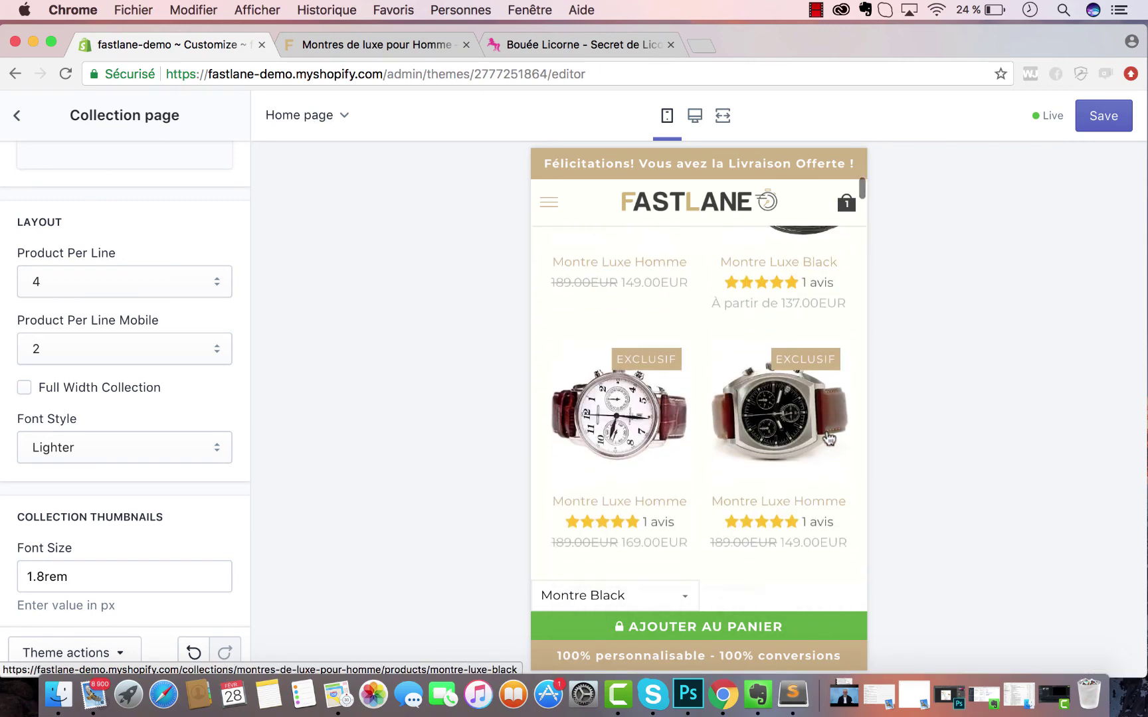
scroll(816, 416, up, 5)
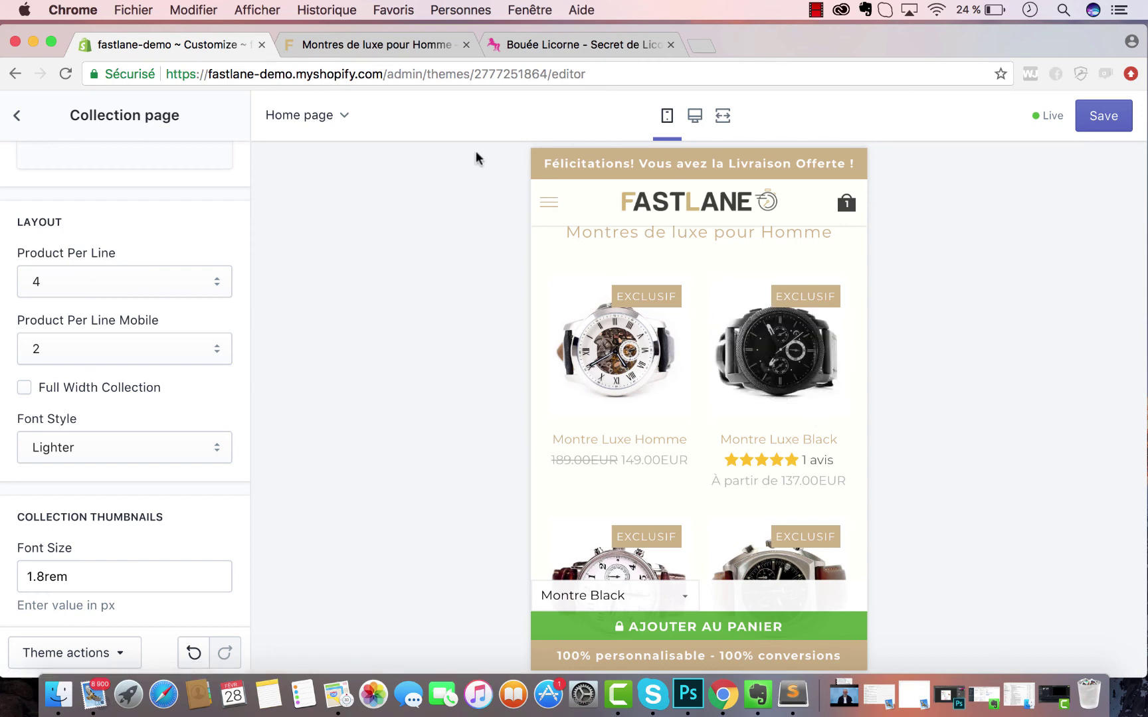
- Enable Full Width Collection in the Collection page layout and save the theme settings
click(71, 388)
click(367, 45)
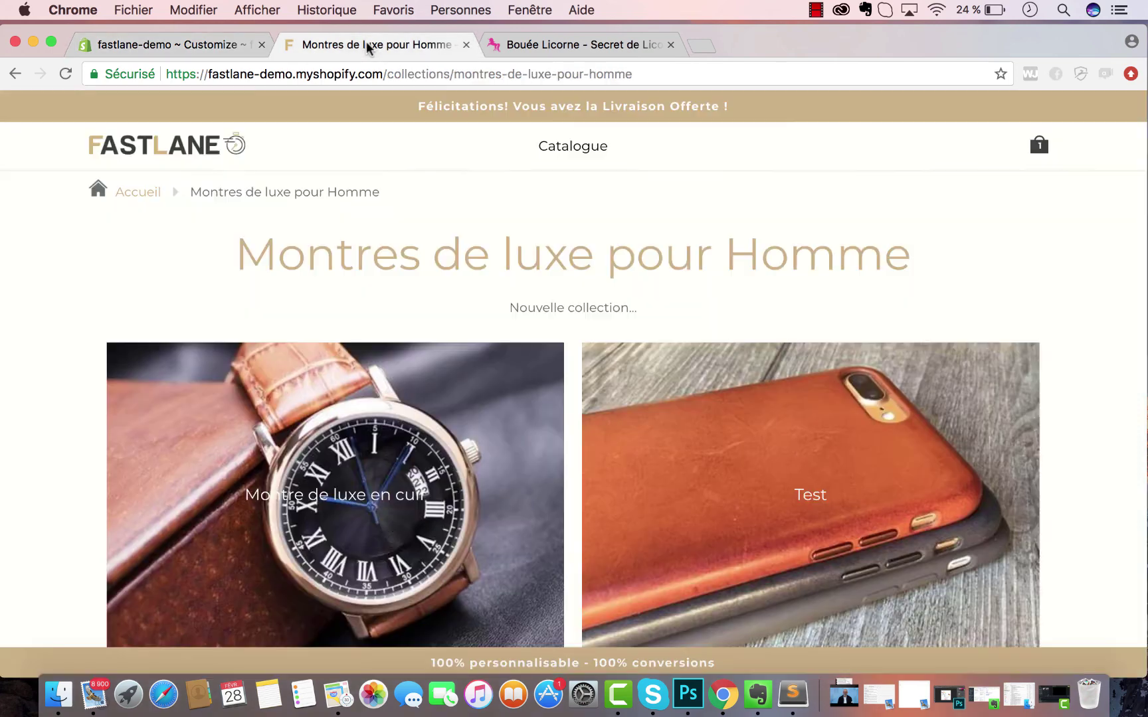
scroll(589, 279, down, 10)
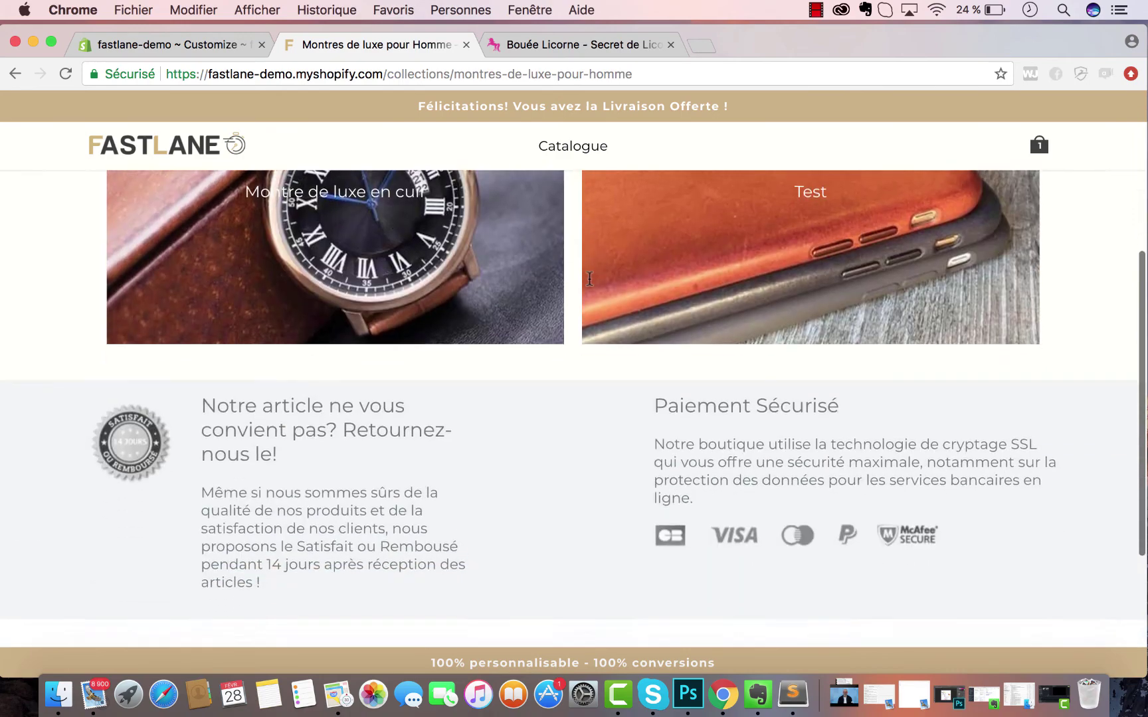
scroll(589, 277, up, 10)
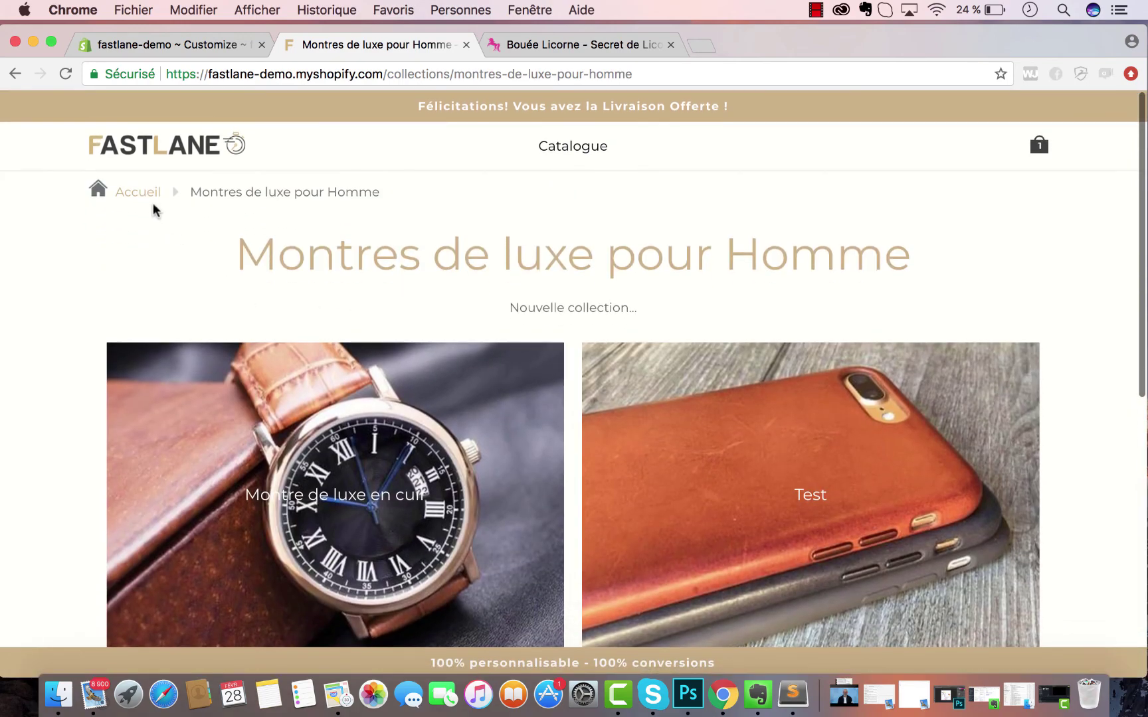
click(149, 157)
click(176, 47)
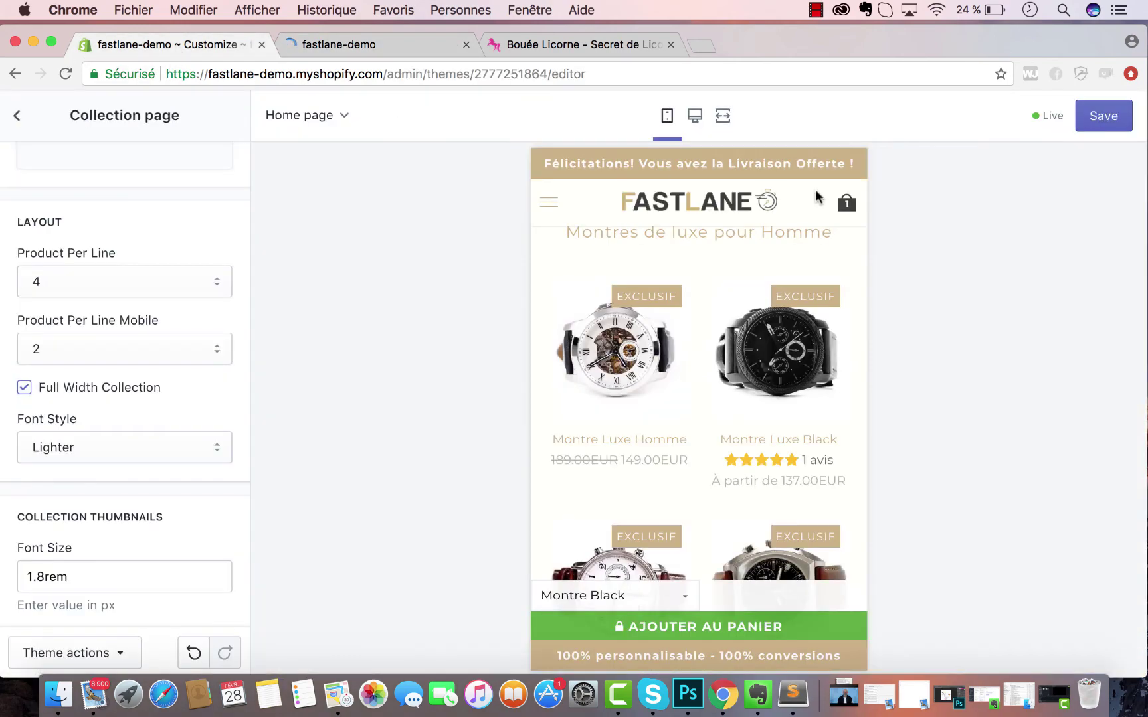
click(1096, 118)
- Reload the storefront home page and inspect the width of the Montres de luxe pour Homme grid
click(343, 45)
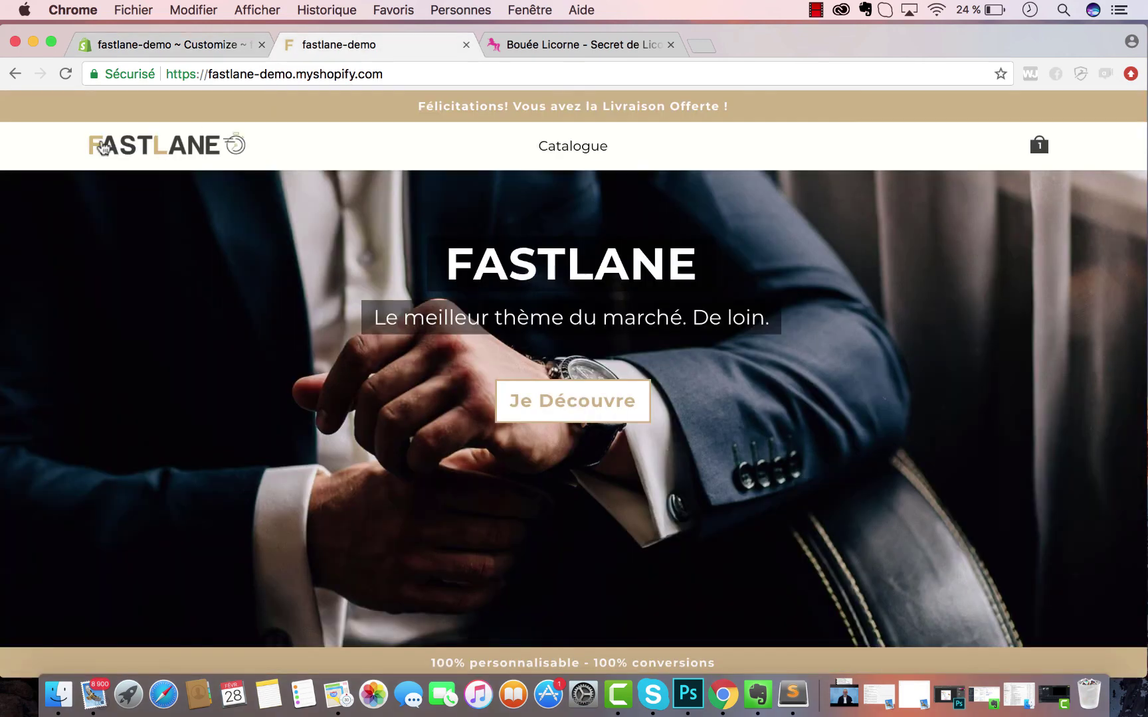
click(101, 148)
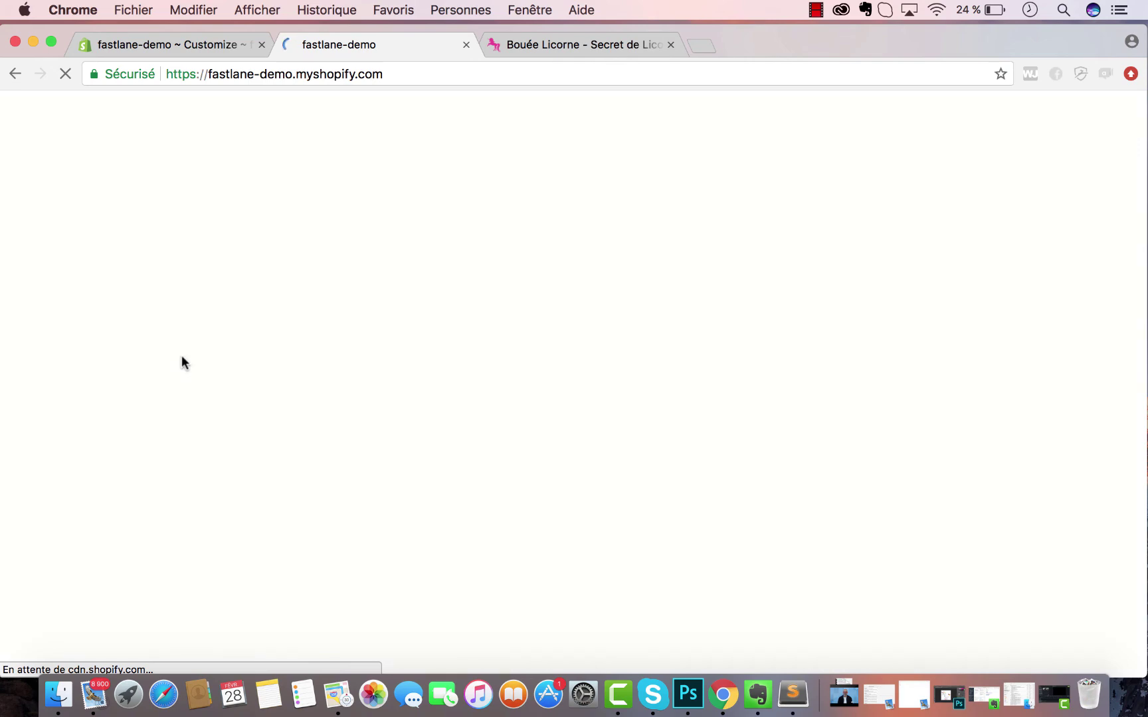
scroll(181, 362, down, 3)
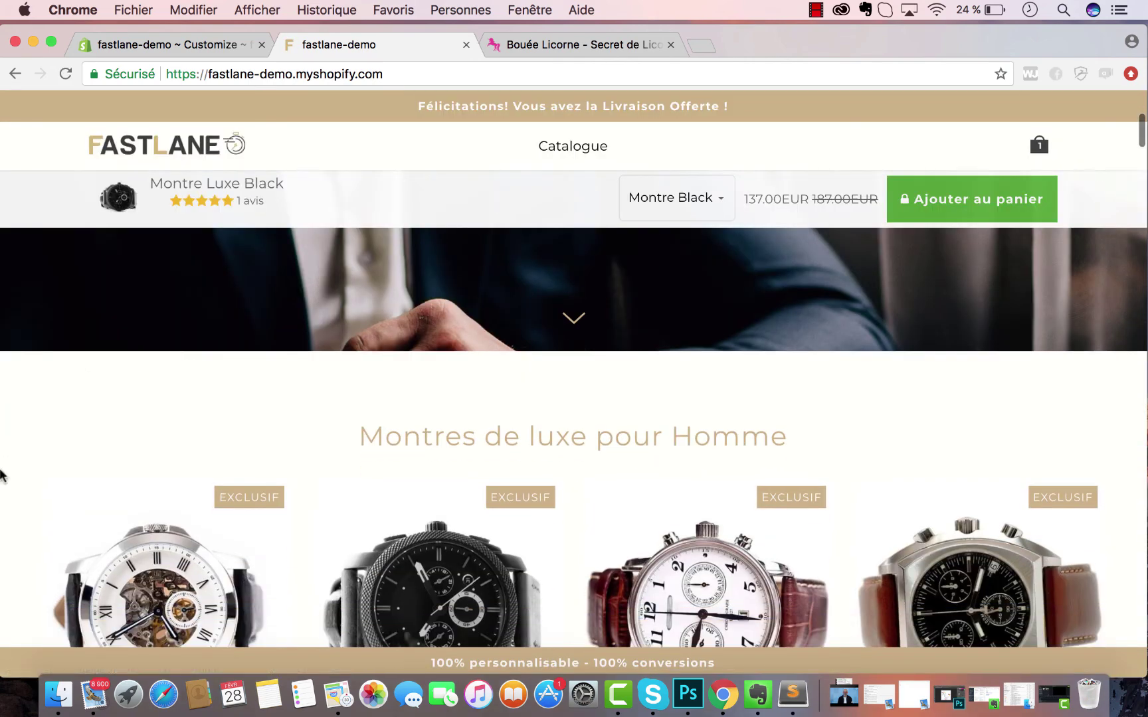
scroll(412, 598, down, 3)
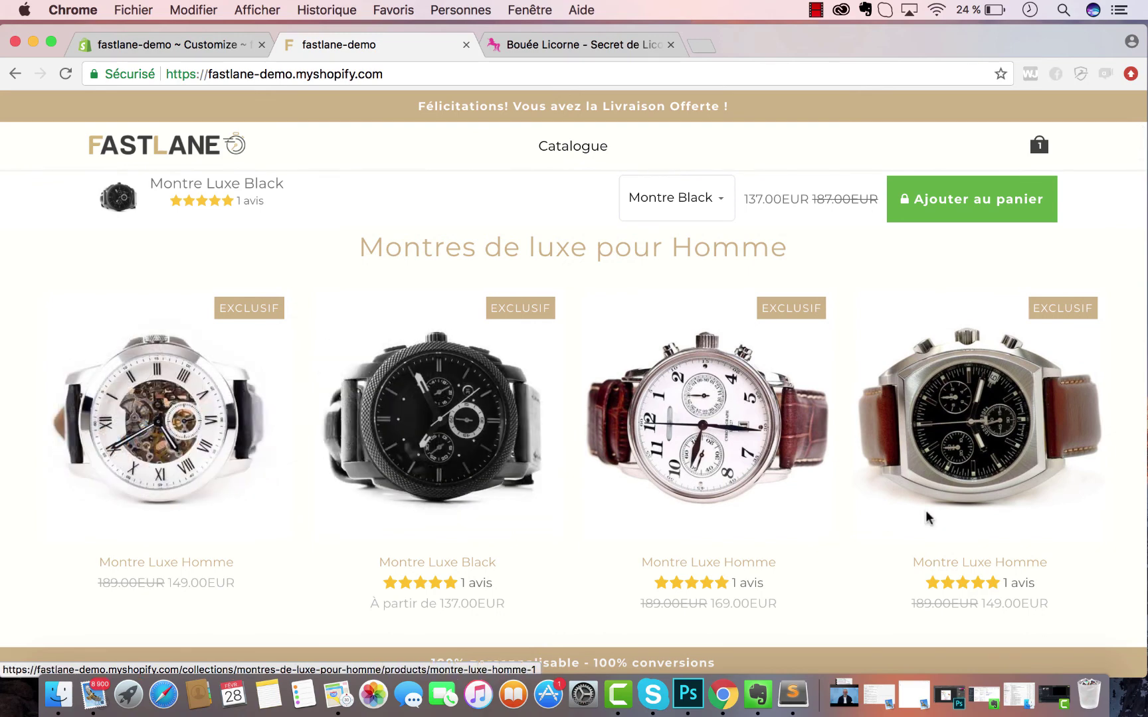
- Return to the theme editor, disable Full Width Collection and save the theme settings
click(185, 44)
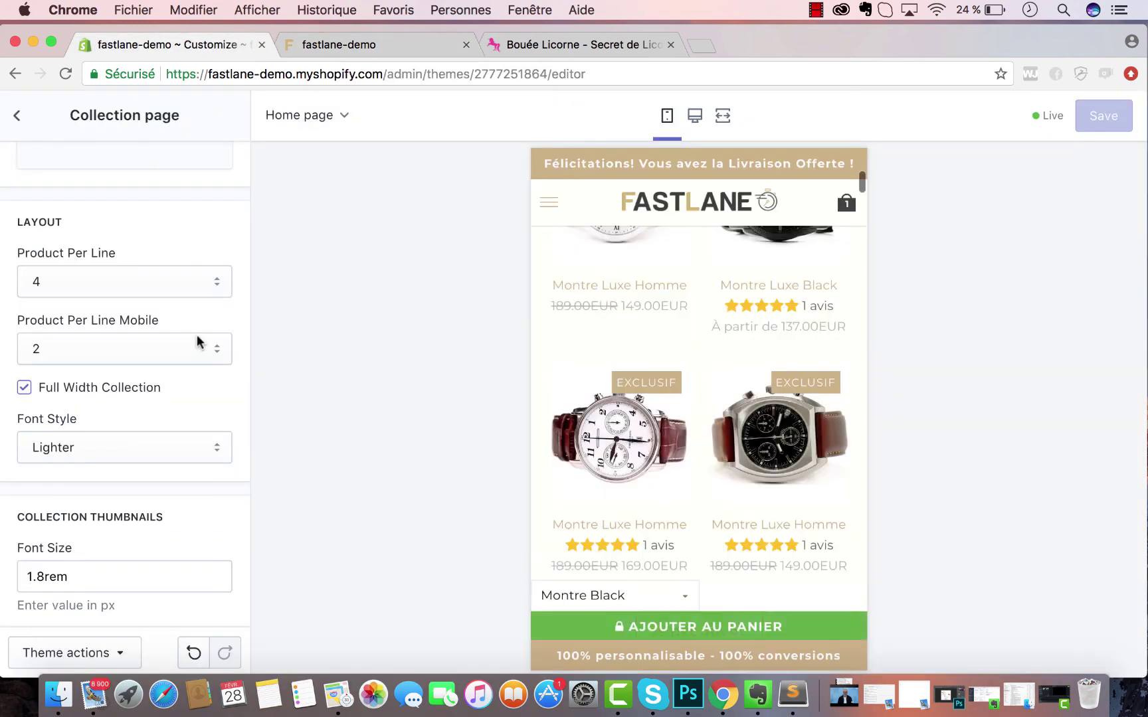
scroll(145, 505, down, 3)
scroll(80, 425, up, 2)
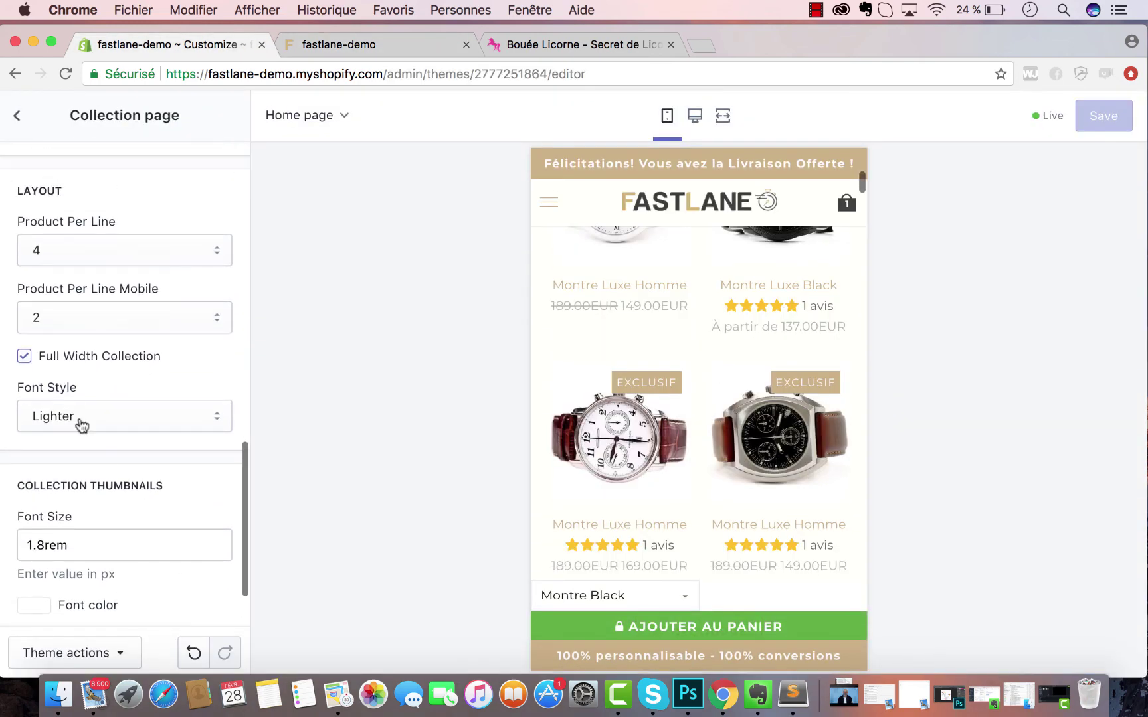
click(24, 356)
click(1101, 114)
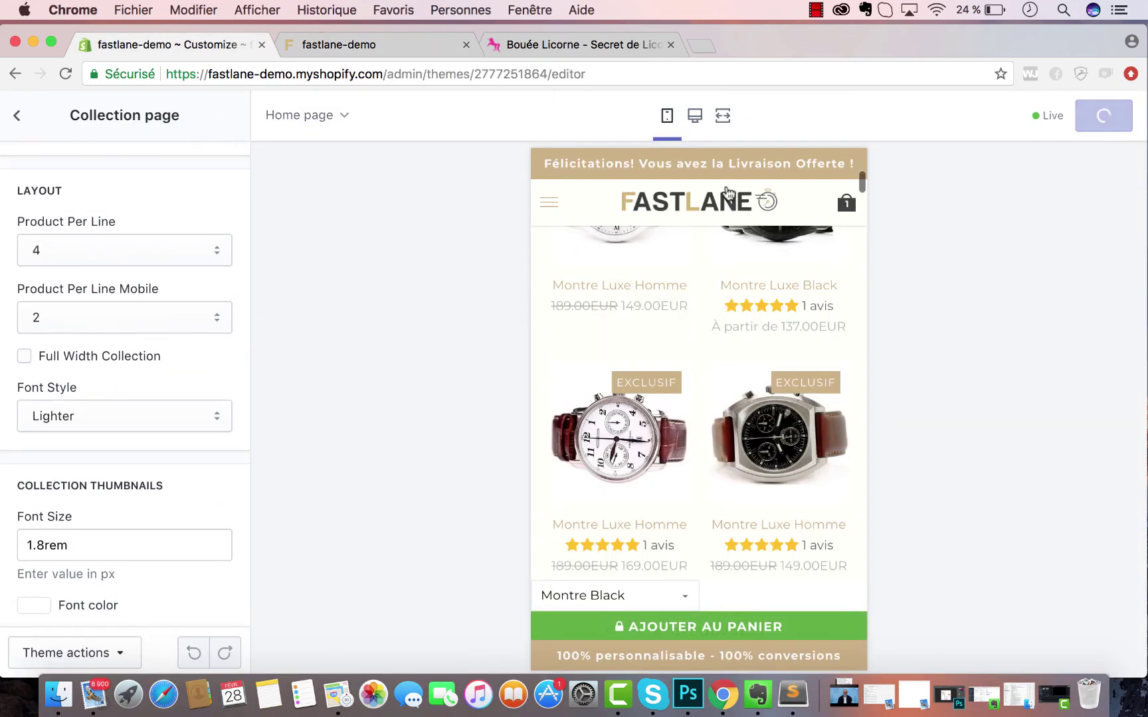
- Reload the storefront home page with Full Width Collection disabled and review the product grids and the sections between them
click(340, 44)
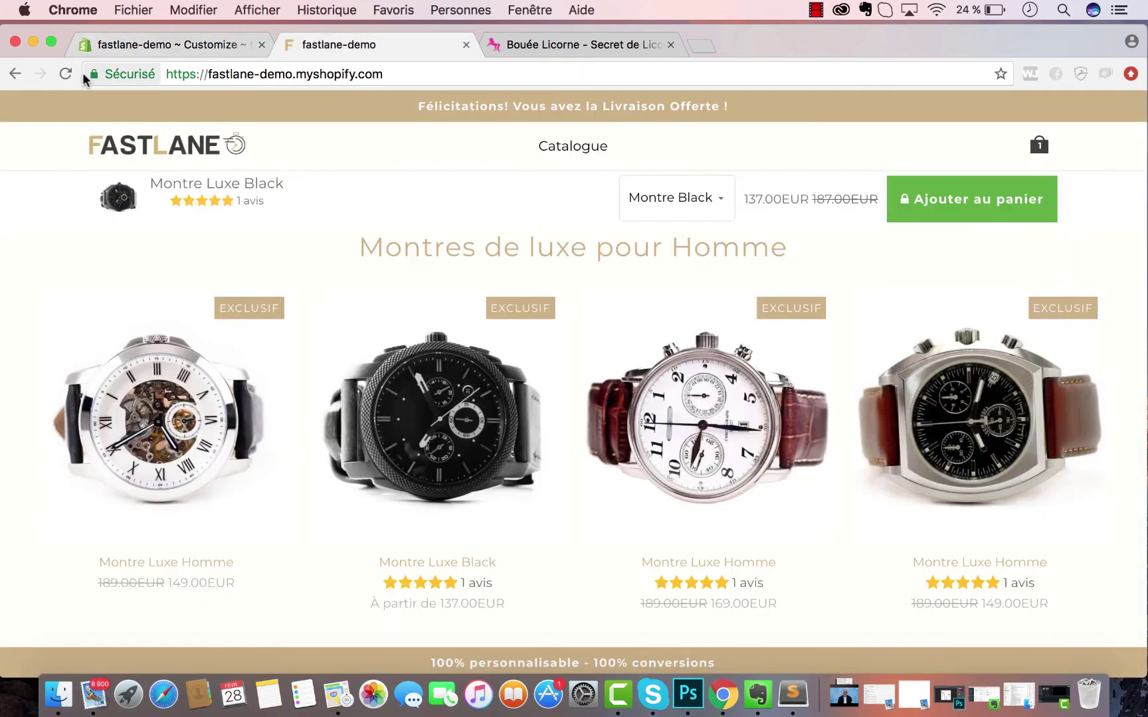
click(65, 74)
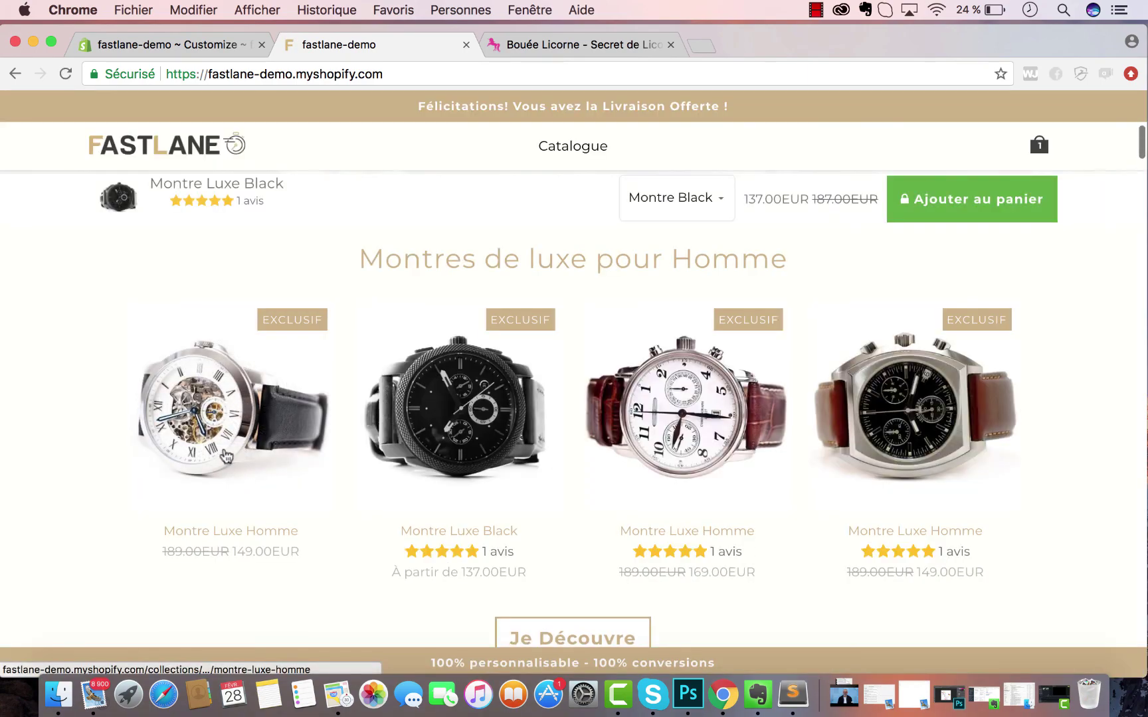
scroll(223, 404, down, 10)
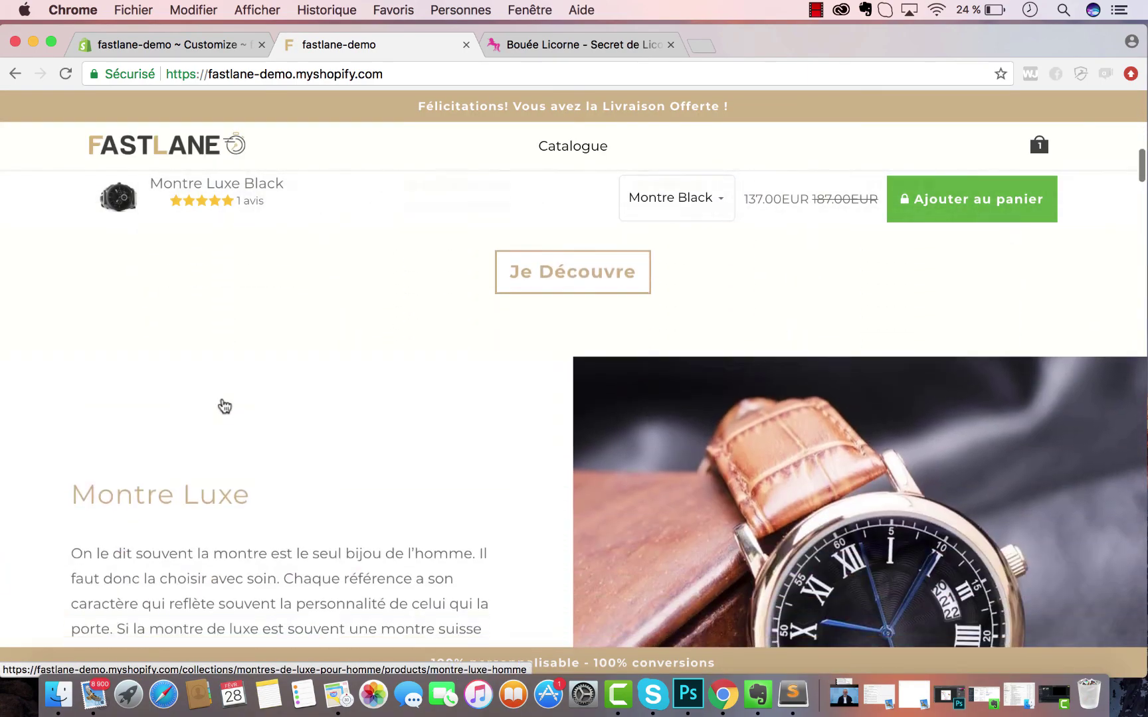
scroll(224, 406, down, 15)
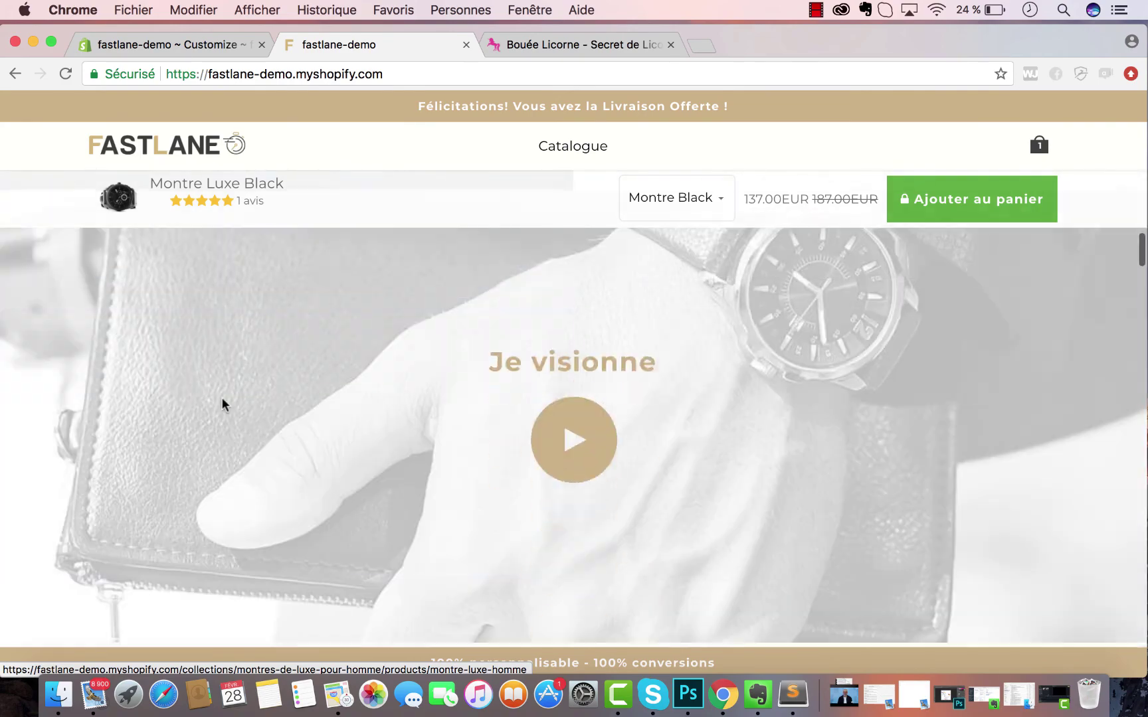
scroll(222, 404, down, 10)
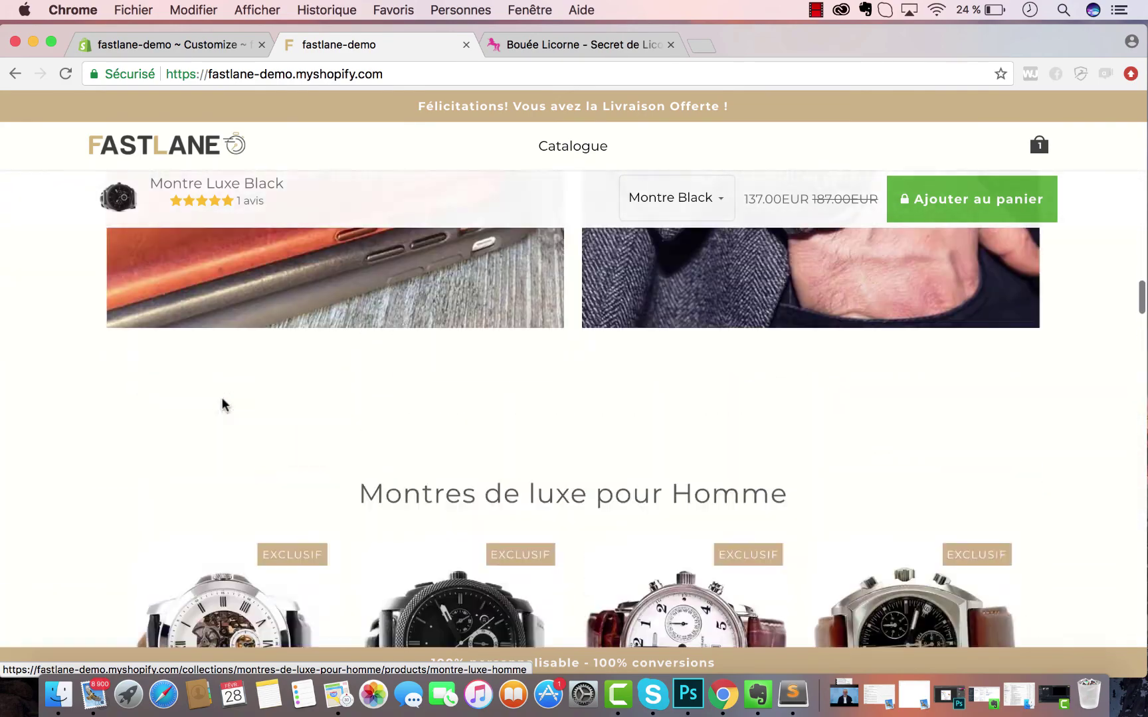
scroll(222, 404, up, 15)
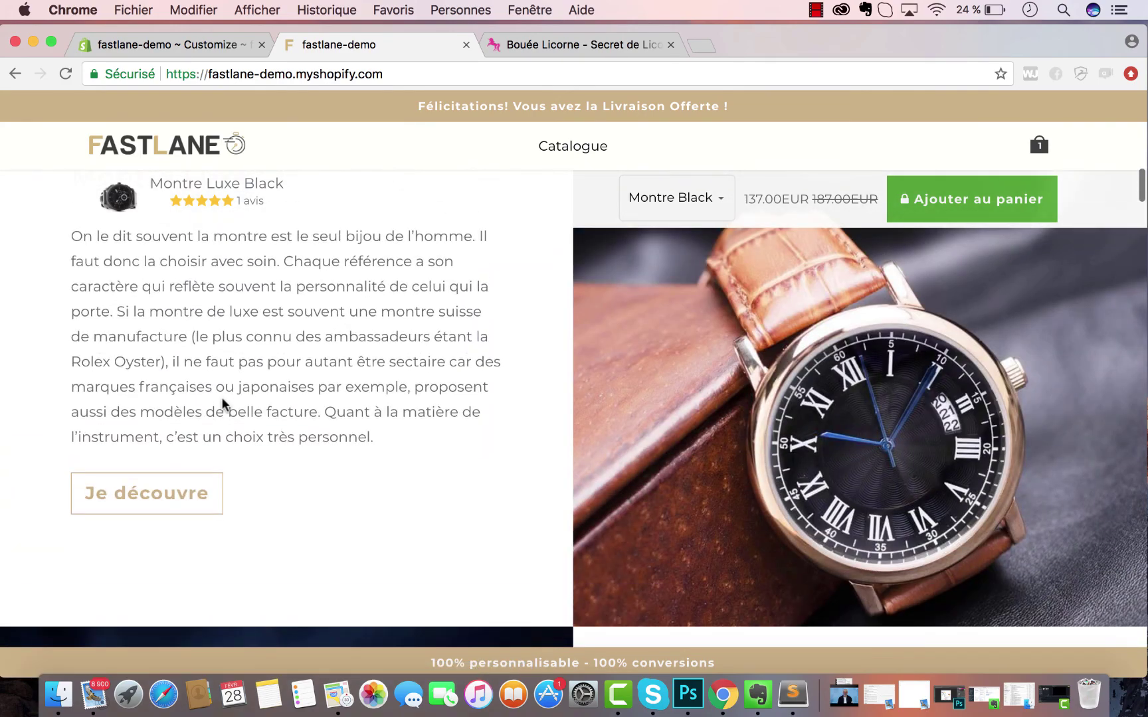